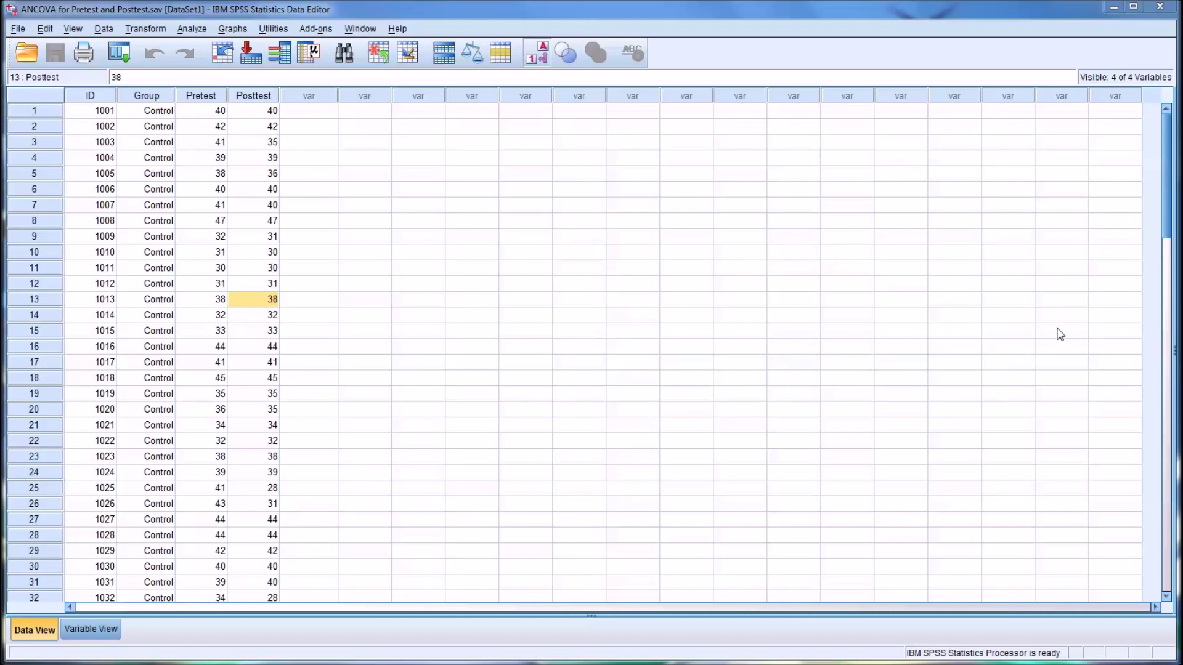
Look through all the cases in the data set and examine the ID column.
click(1167, 400)
click(1166, 399)
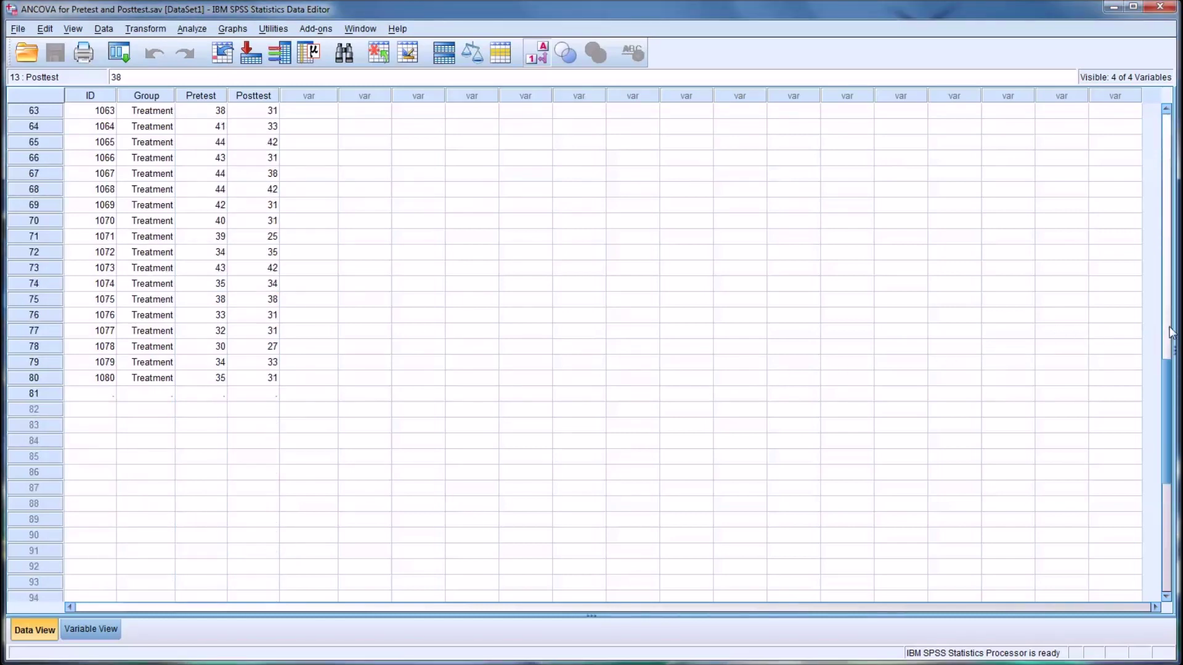
drag(1171, 368, 1154, 126)
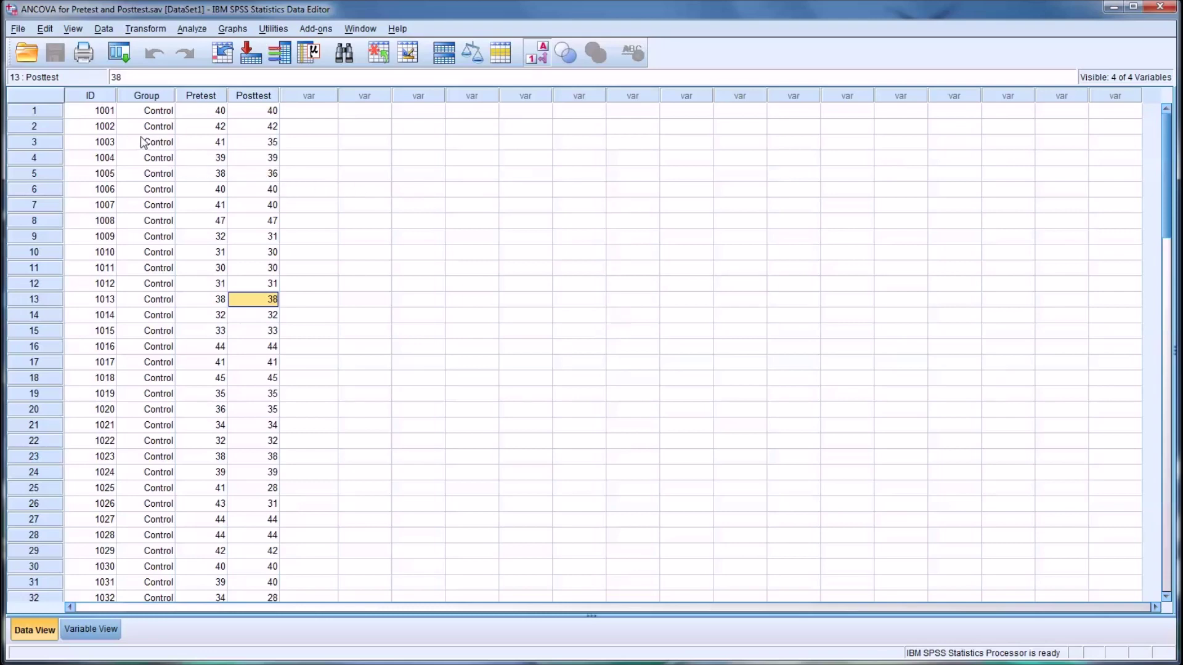
click(91, 97)
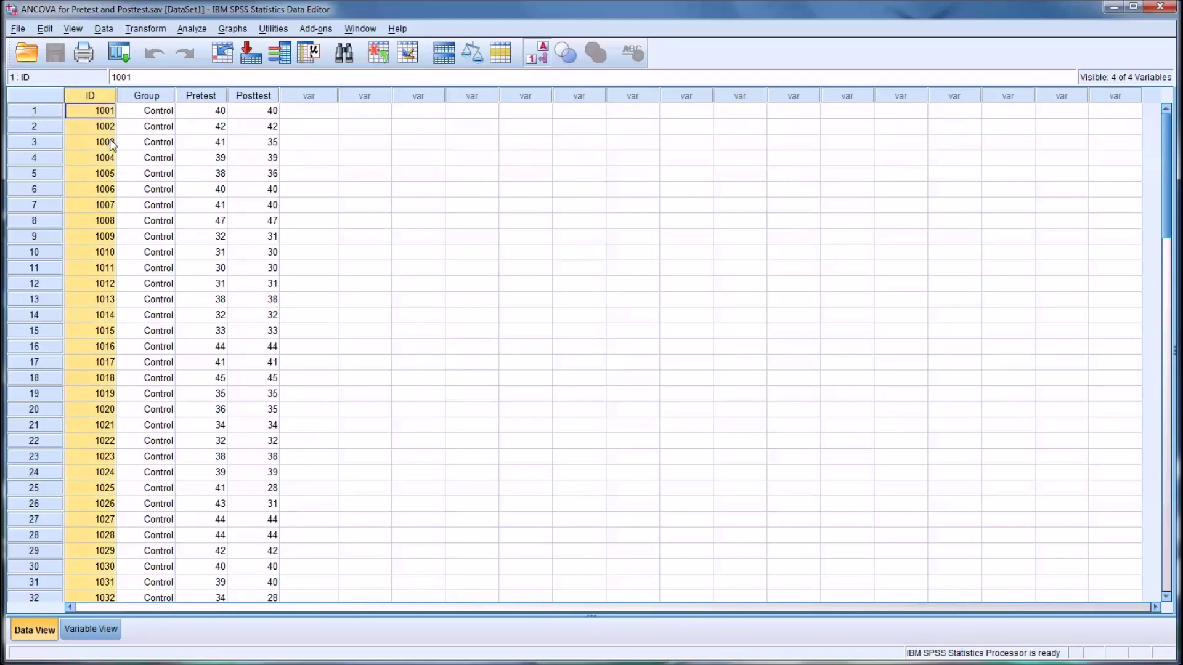
Examine the Group column, checking the value codes behind the Control and Treatment labels in the first case of each group.
click(148, 98)
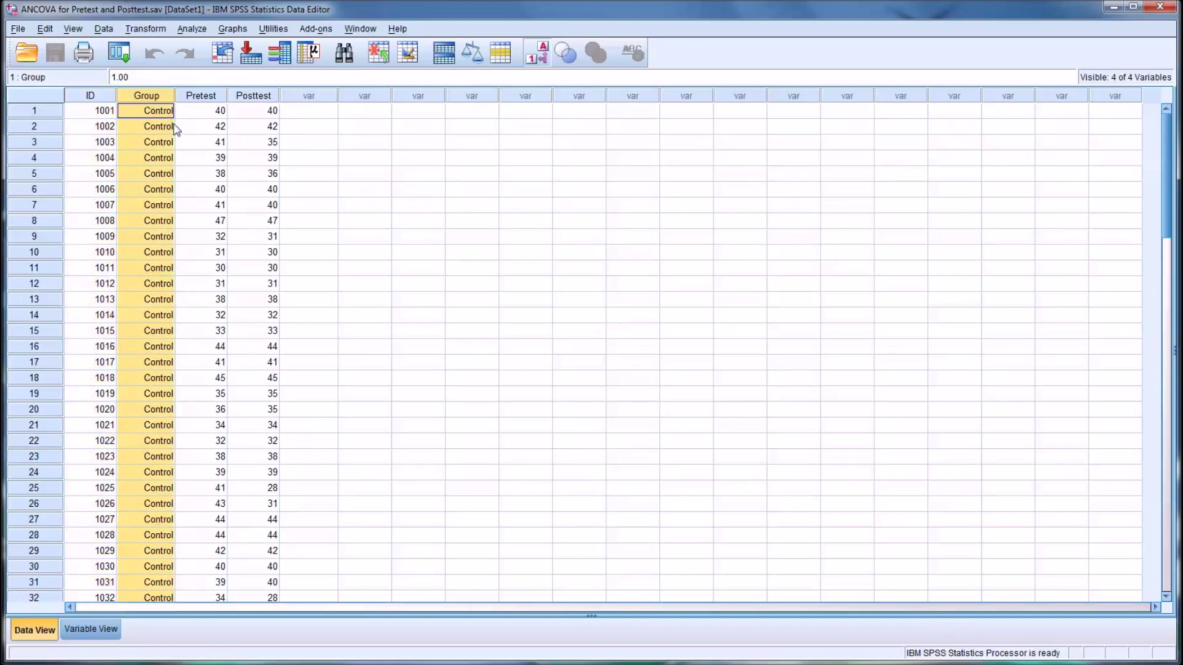
double_click(143, 113)
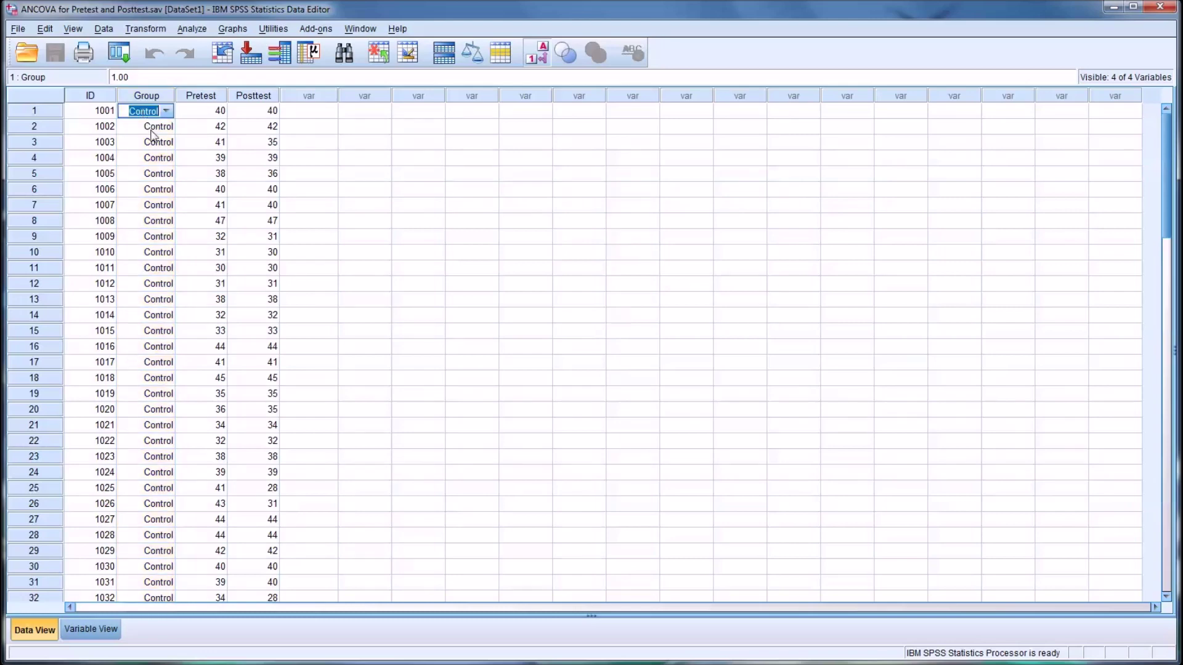
scroll(157, 139, down, 7)
scroll(157, 148, down, 2)
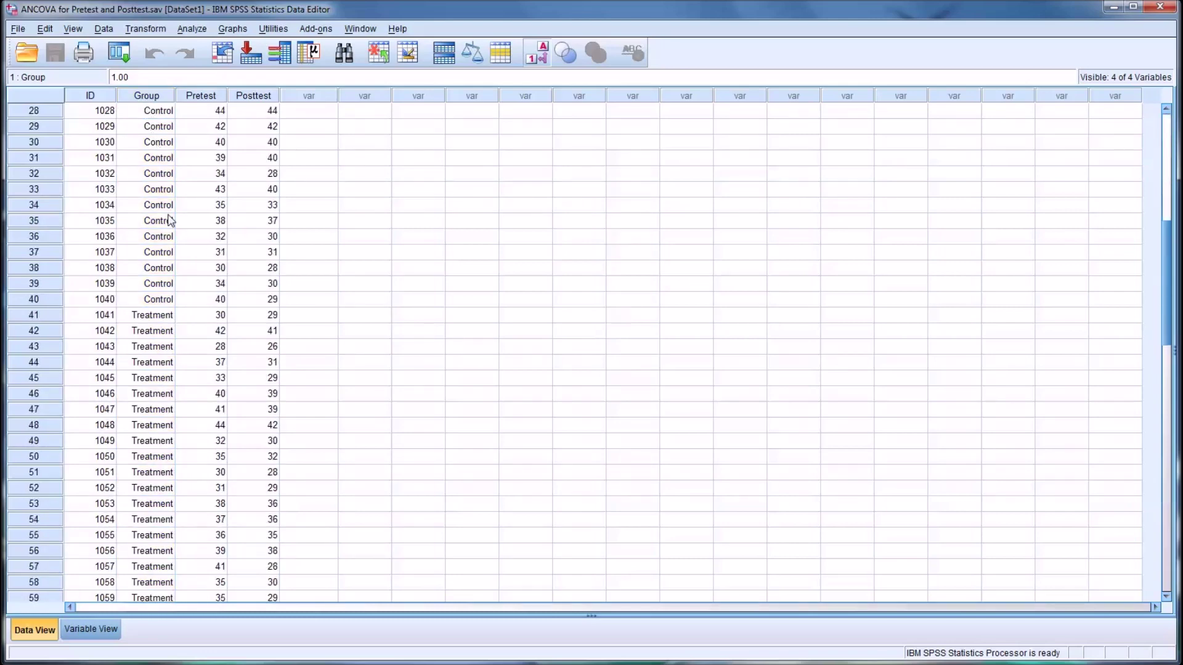
click(159, 316)
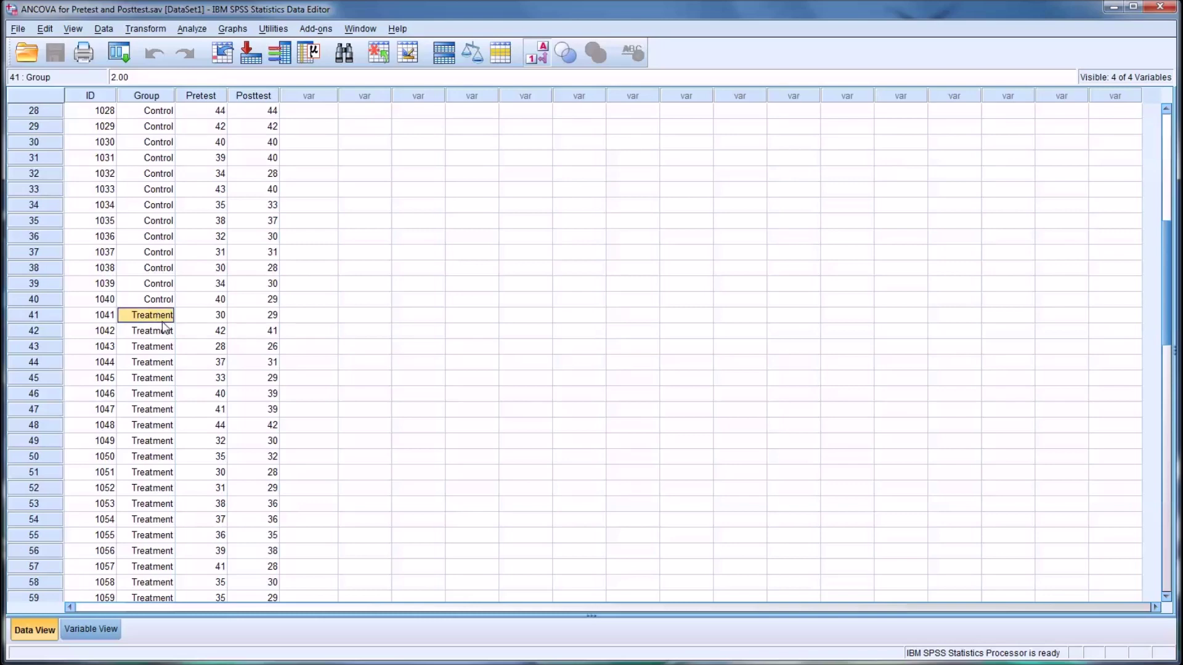
scroll(165, 327, up, 5)
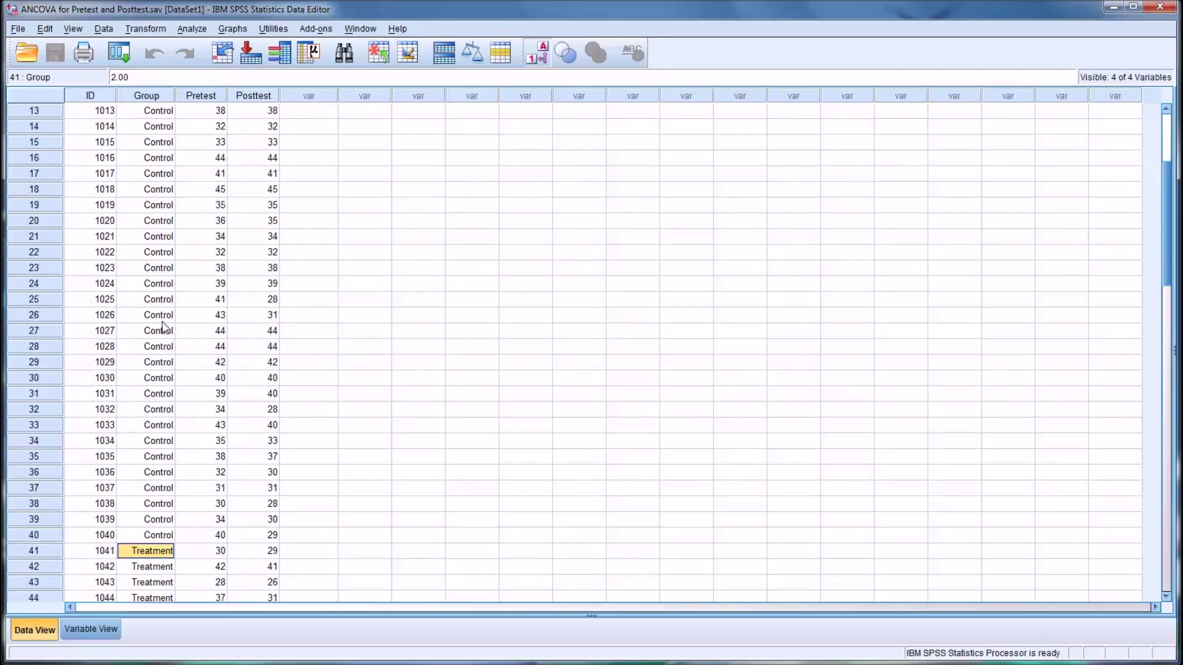
scroll(163, 326, up, 4)
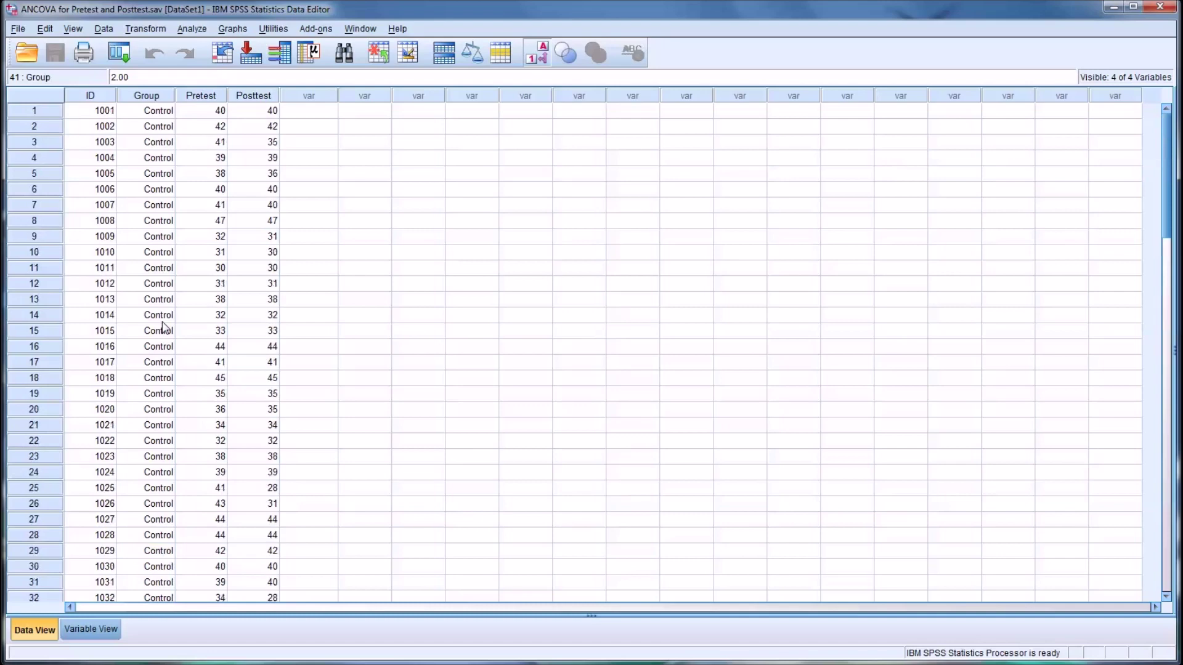
click(140, 114)
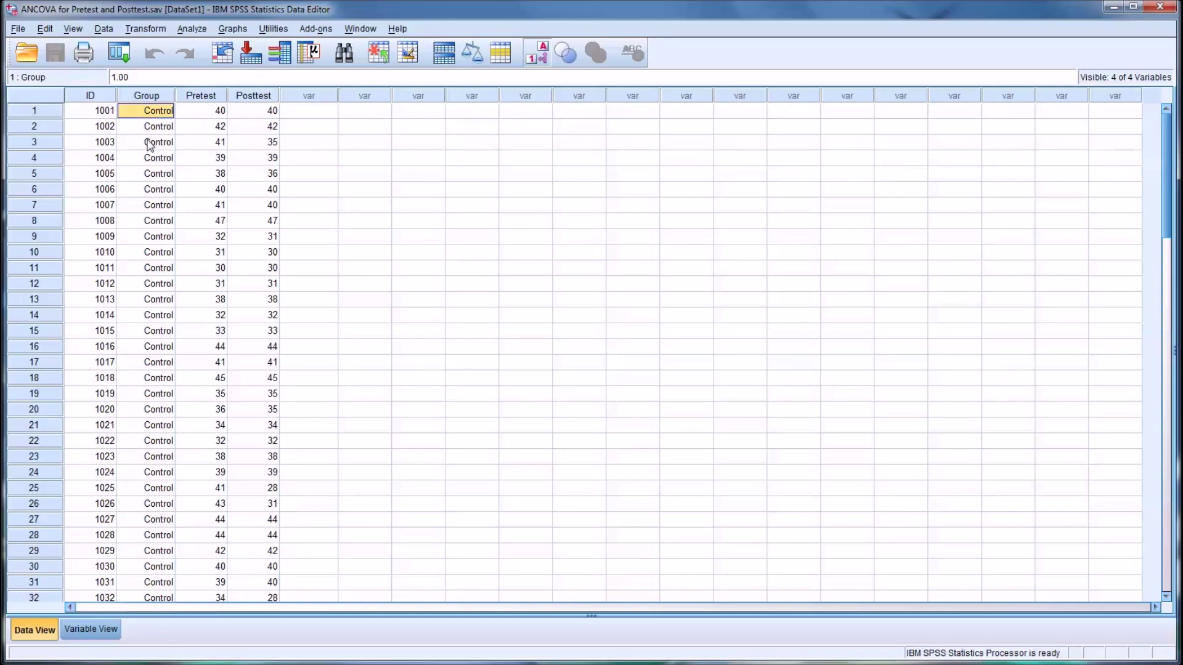
scroll(146, 135, down, 10)
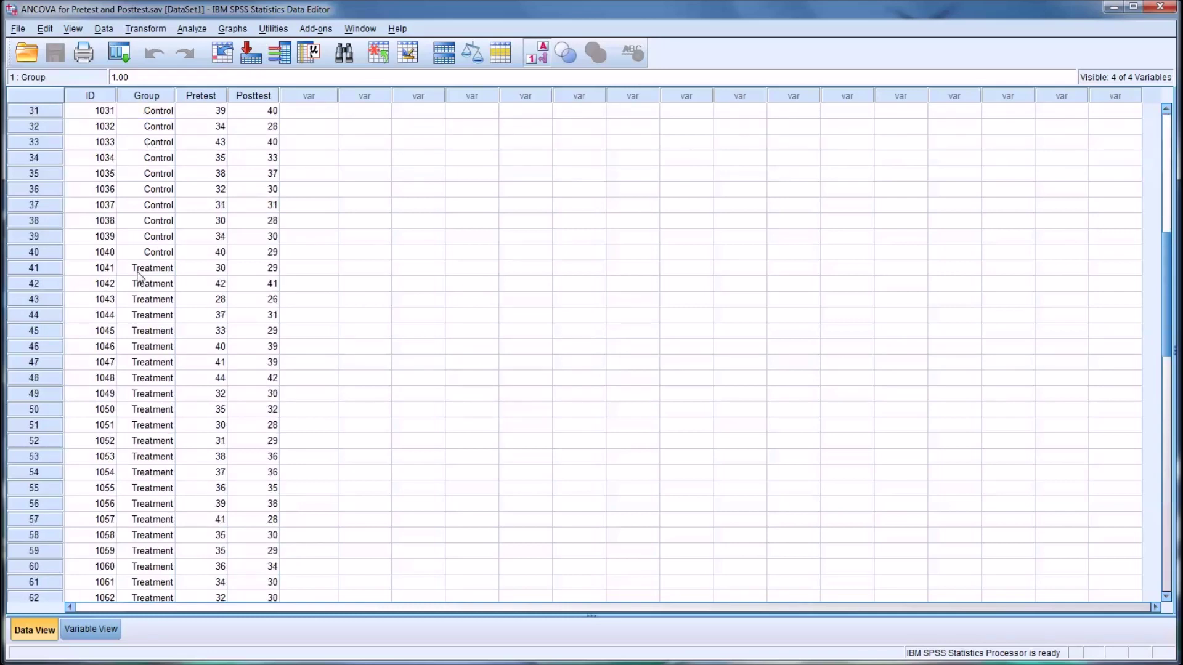
click(140, 271)
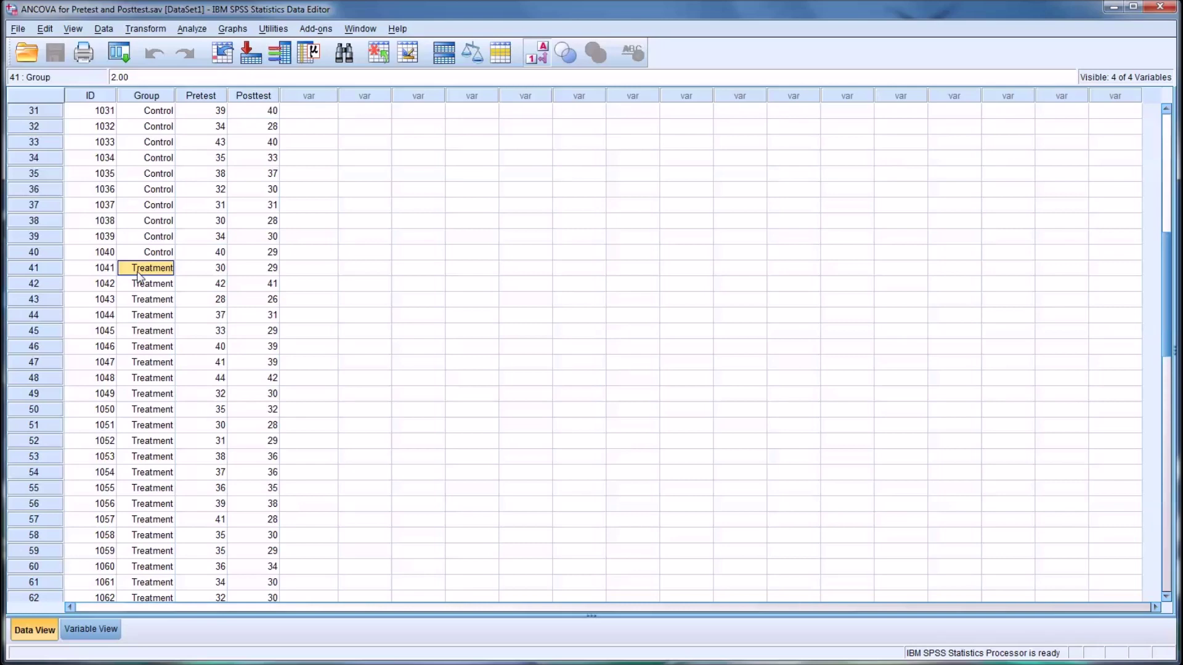
scroll(139, 275, up, 10)
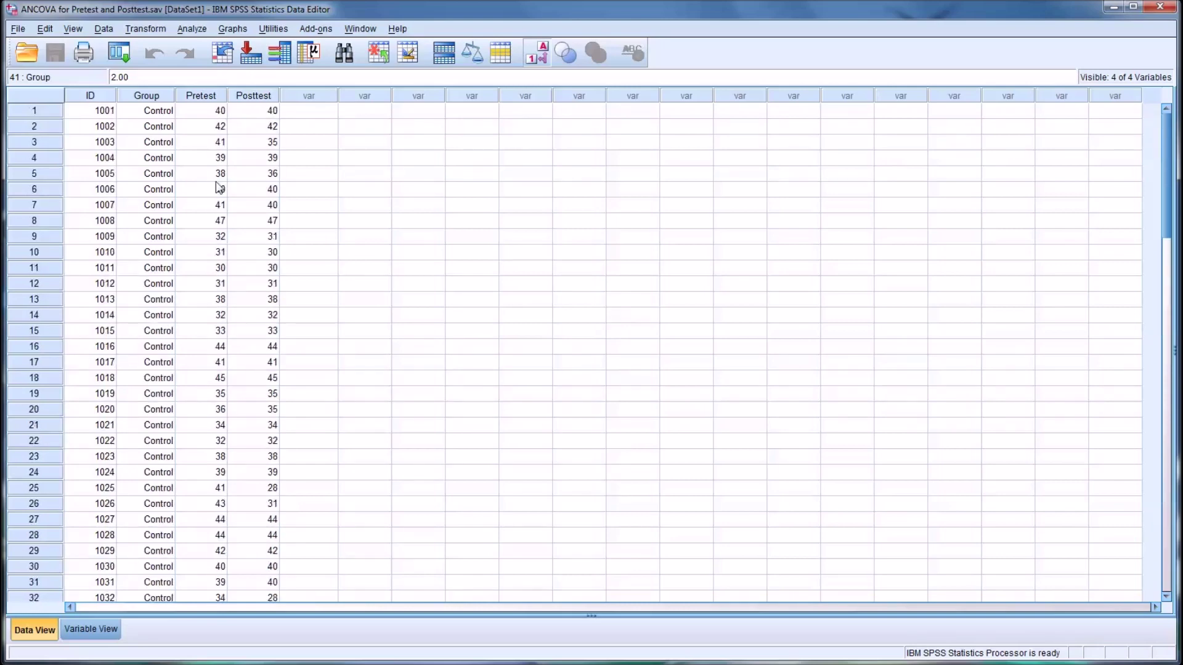
Examine the Pretest and Posttest score columns, starting from the first control case.
click(194, 99)
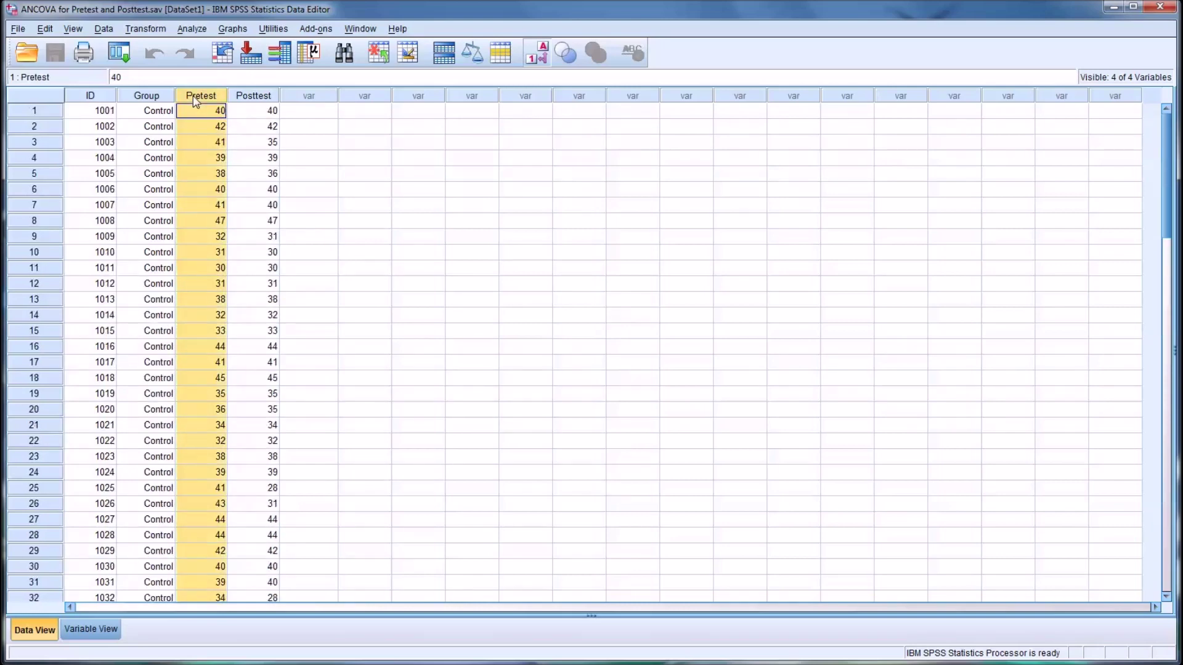
click(199, 111)
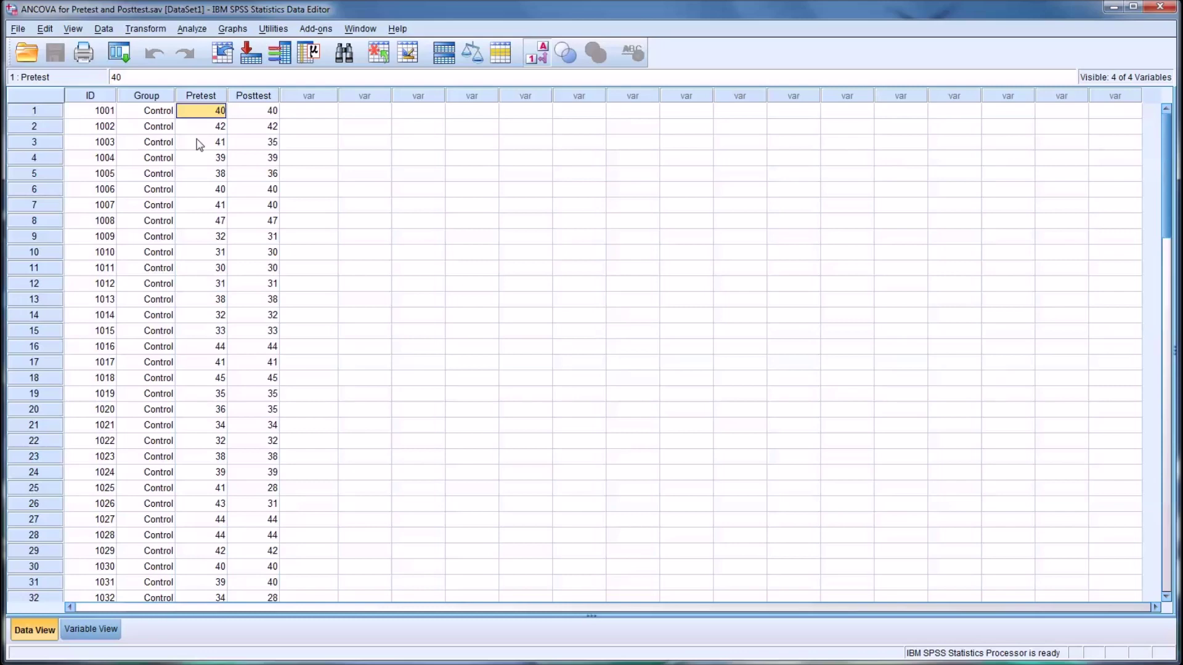
click(264, 113)
click(258, 98)
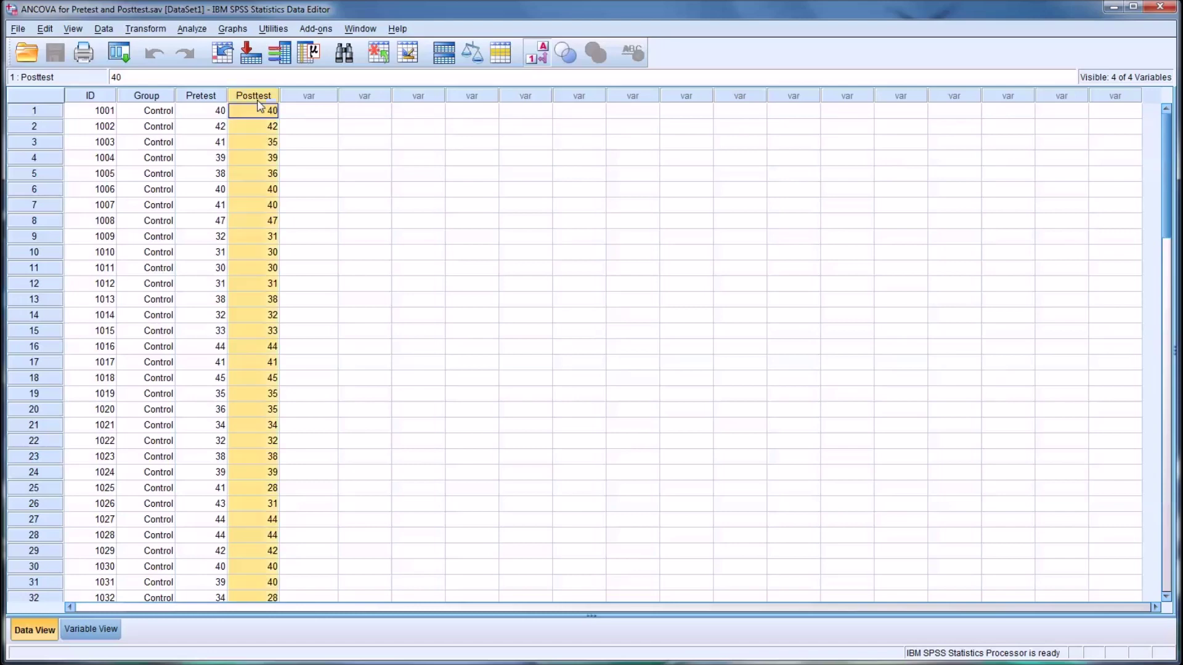
click(260, 114)
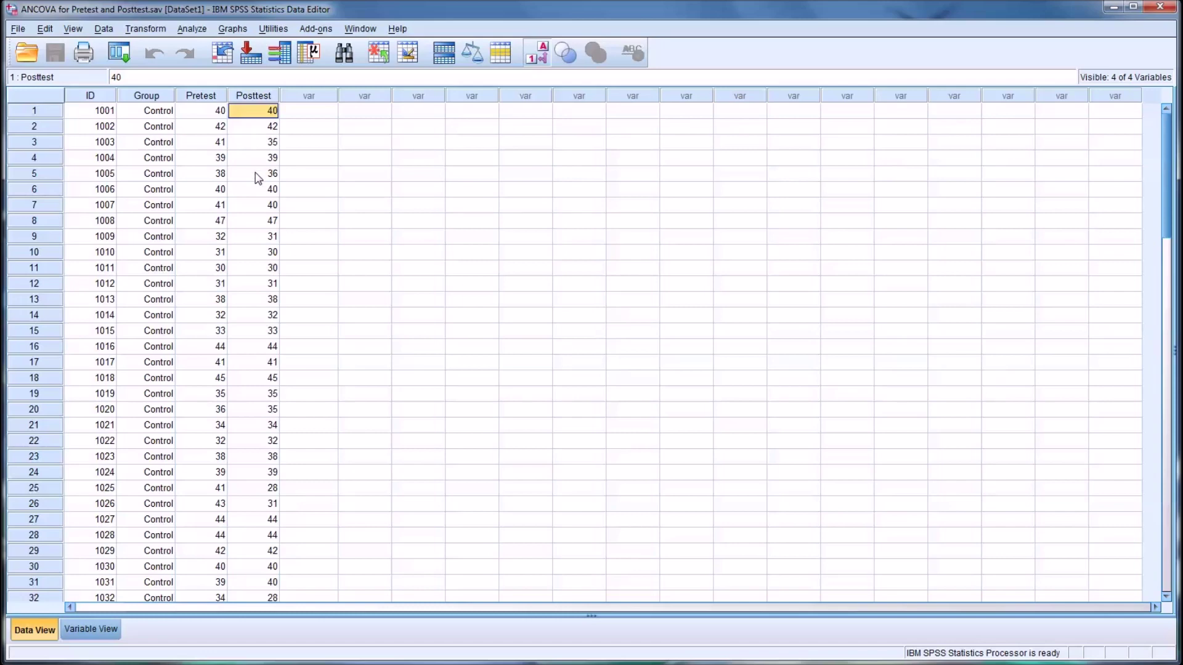
Examine the Posttest scores where the Treatment group begins and return to the first cases.
scroll(258, 178, down, 5)
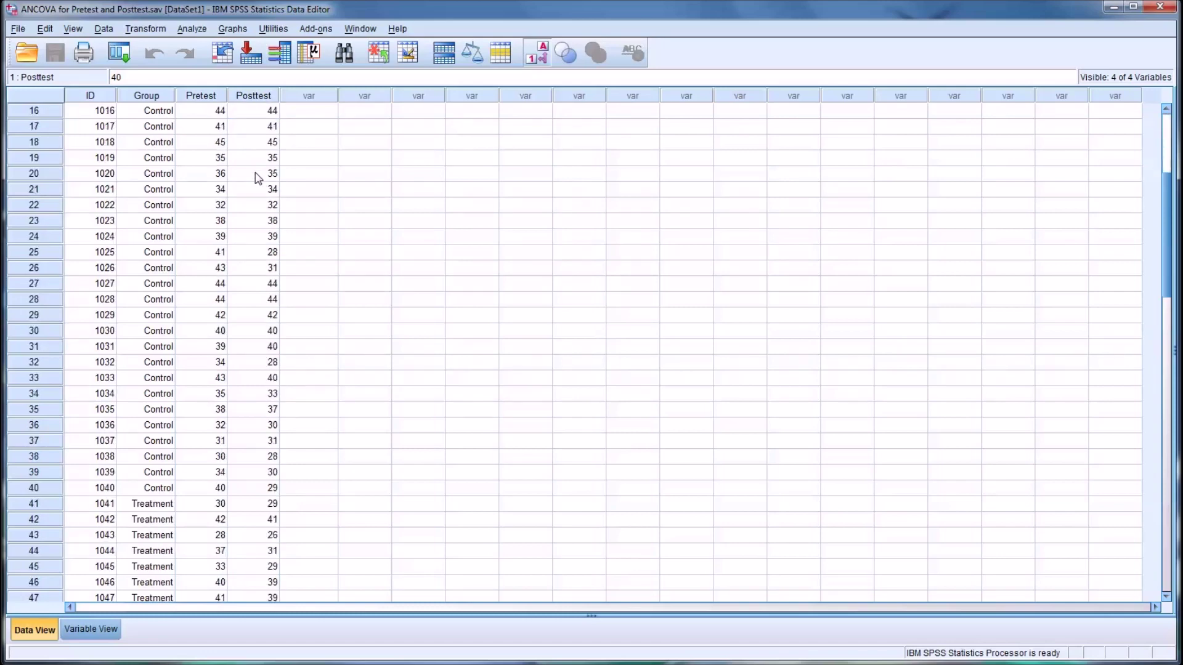
scroll(258, 178, down, 3)
scroll(195, 319, down, 1)
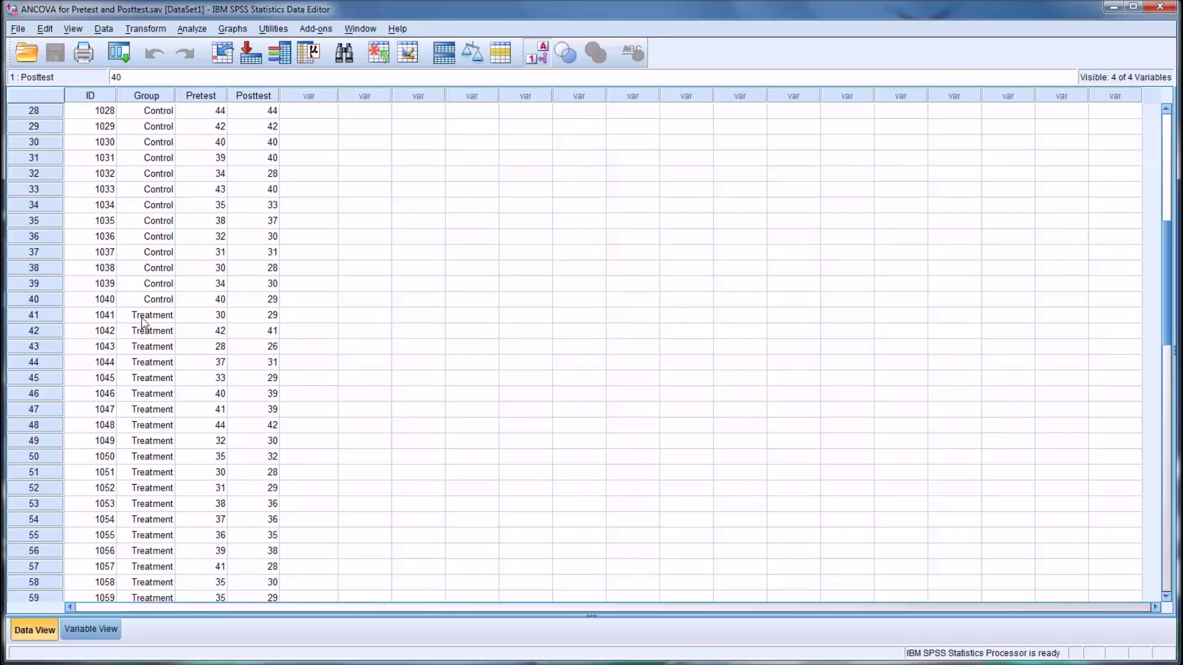
click(253, 319)
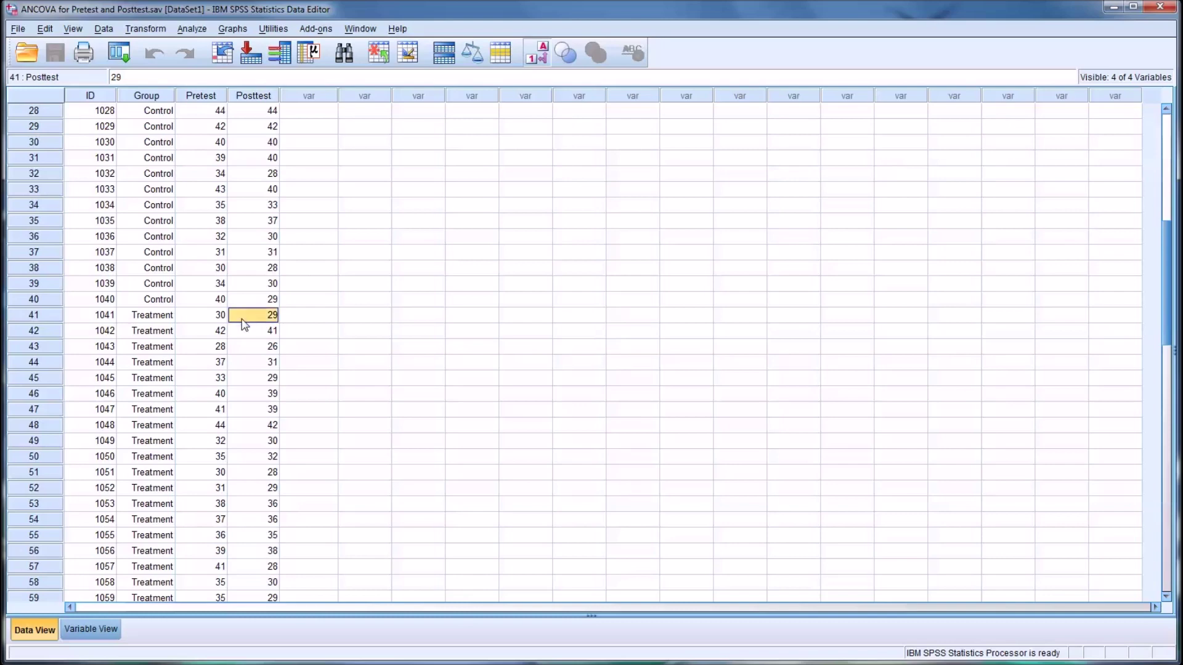
scroll(245, 324, up, 2)
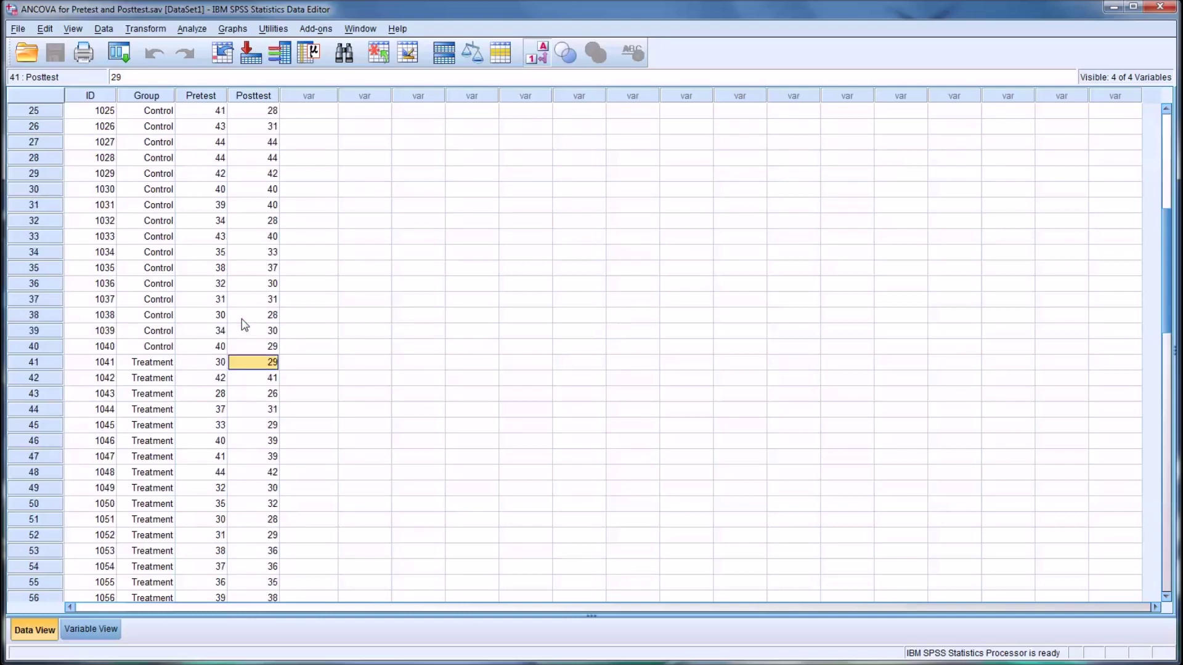
scroll(245, 325, up, 7)
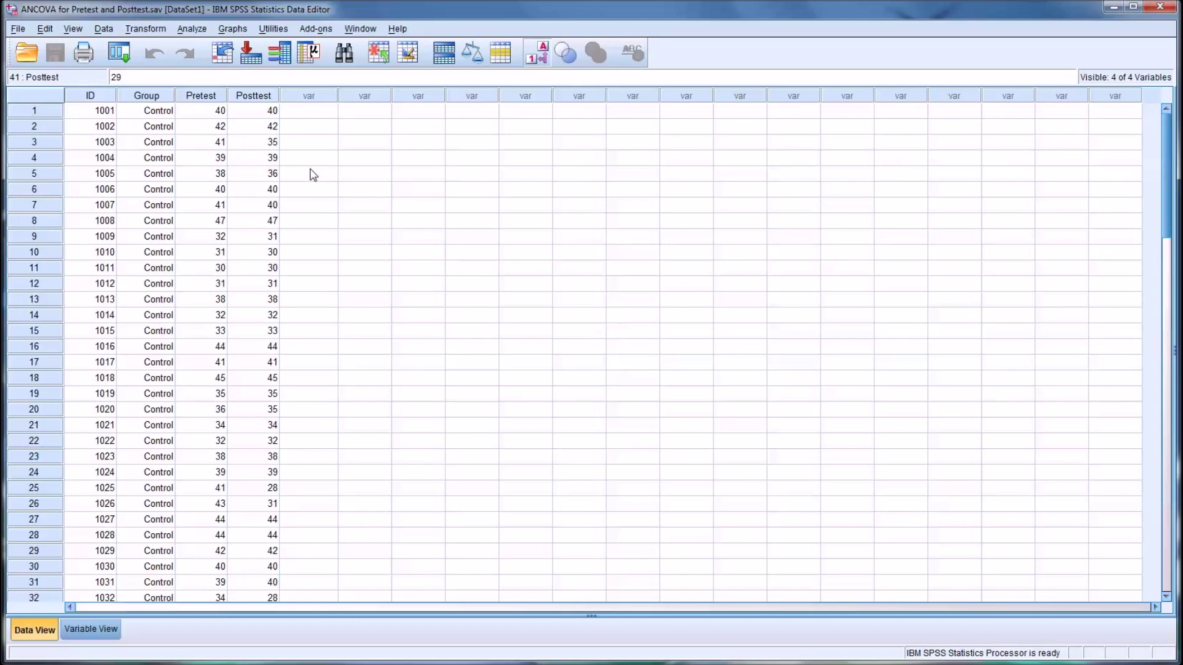
Compare the Pretest and Posttest columns across the Control and Treatment cases.
click(201, 96)
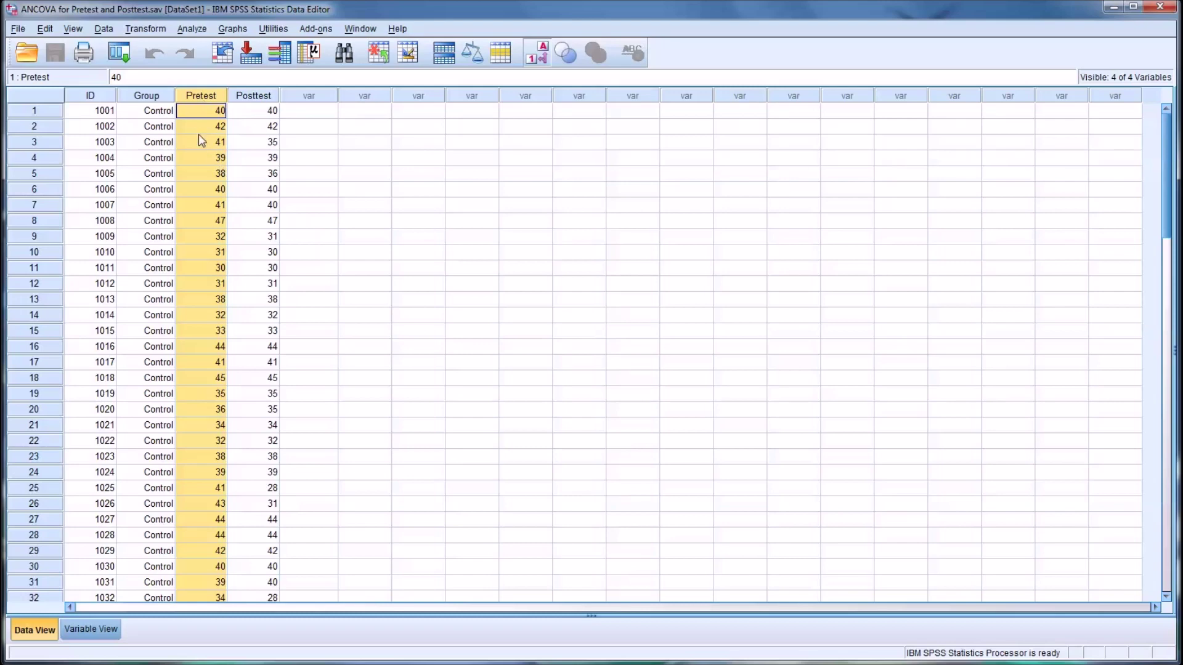
click(253, 97)
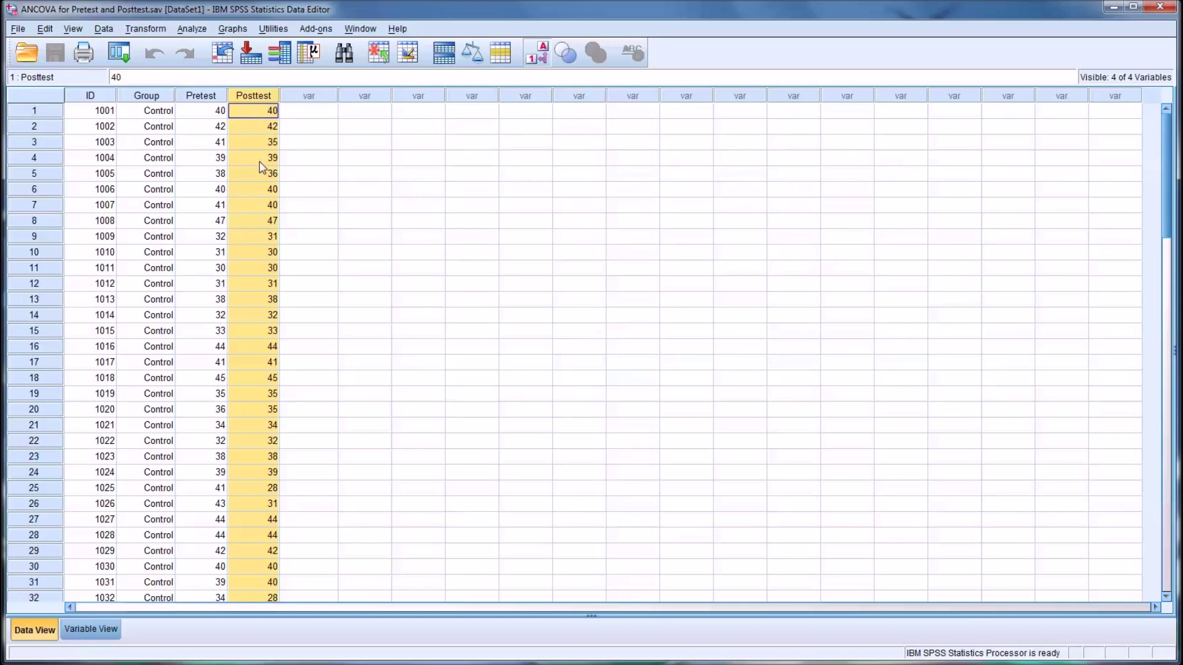
scroll(259, 166, down, 5)
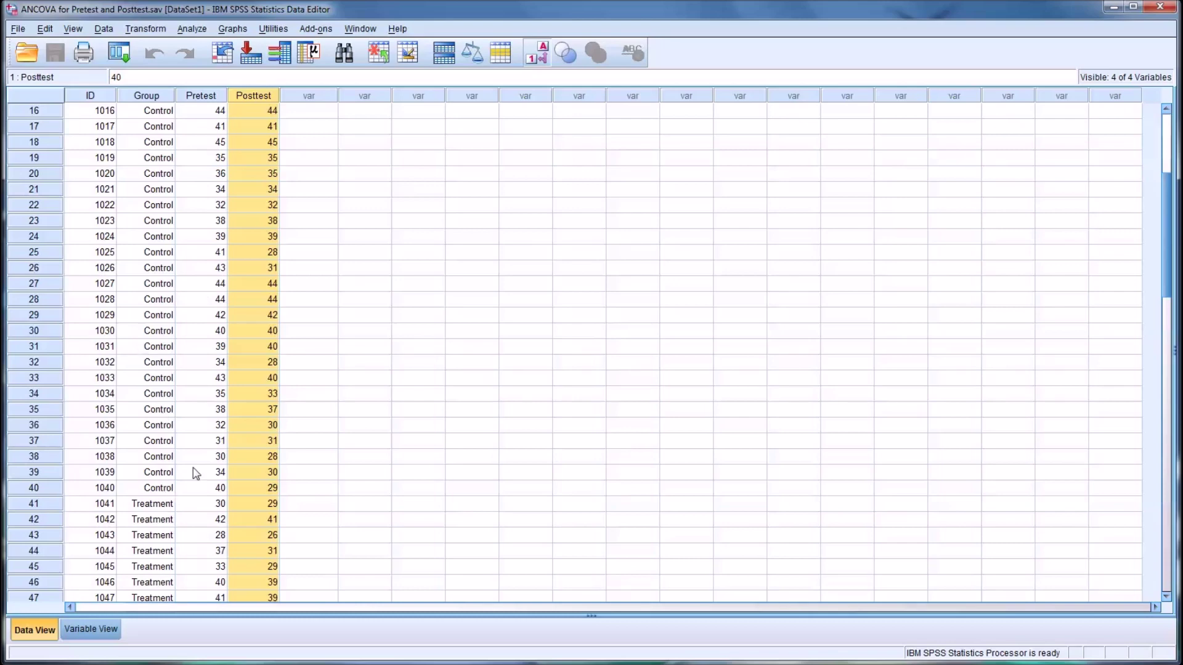
scroll(212, 164, up, 4)
scroll(185, 216, down, 2)
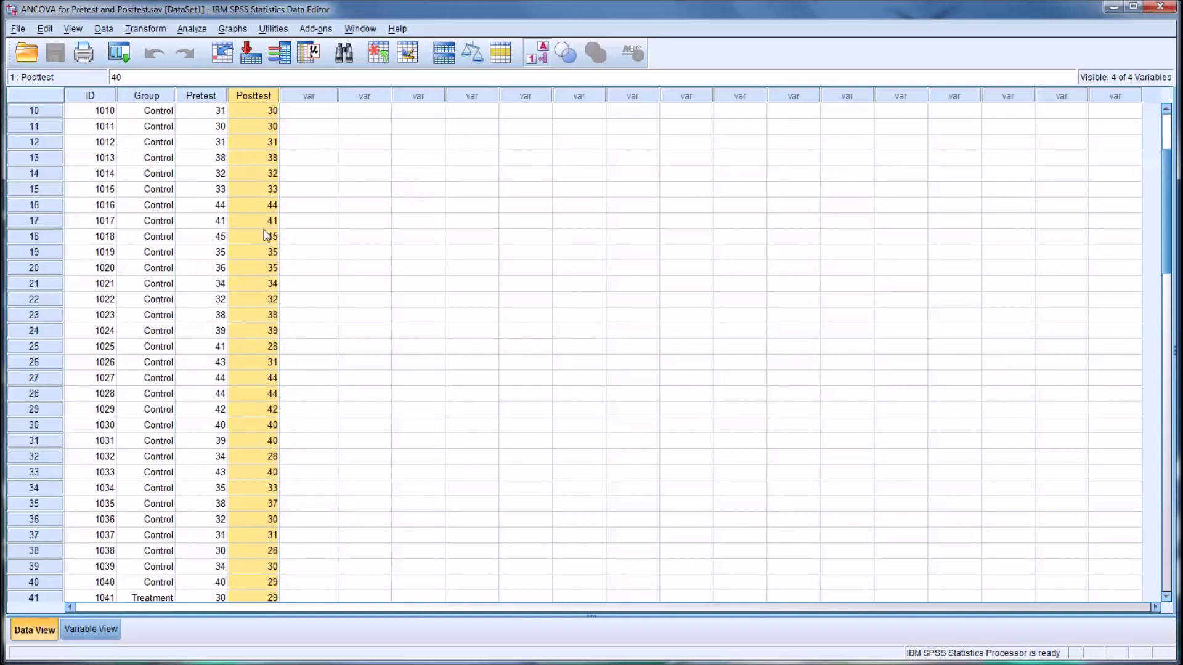
scroll(266, 235, down, 3)
scroll(266, 235, up, 6)
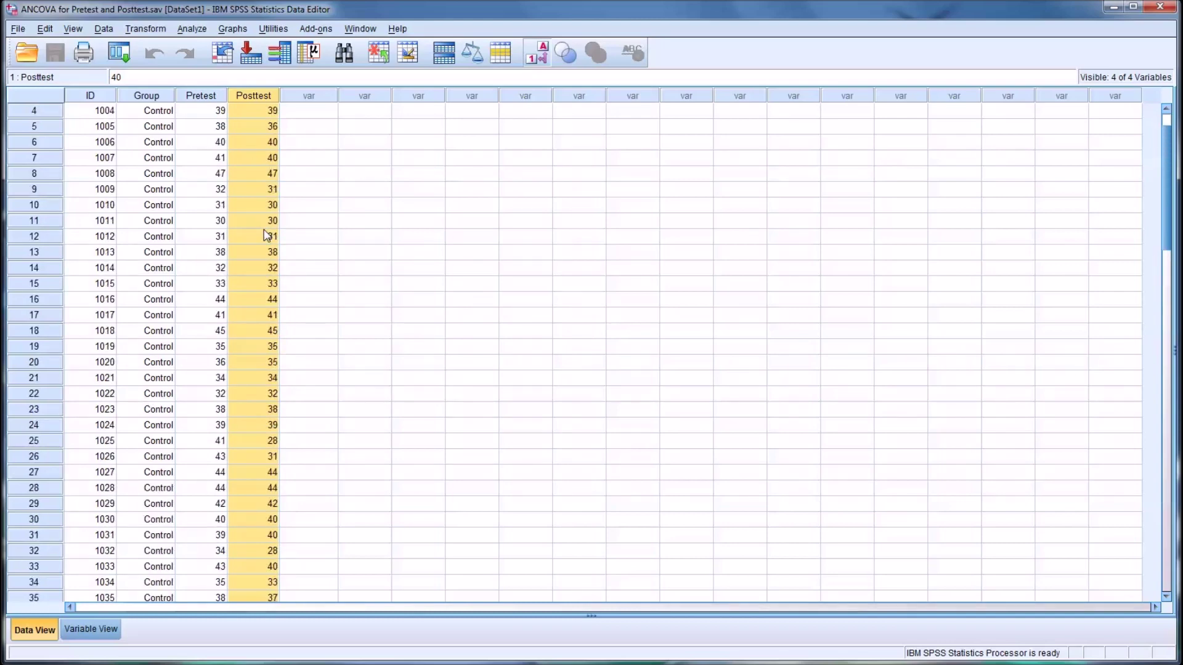
click(203, 101)
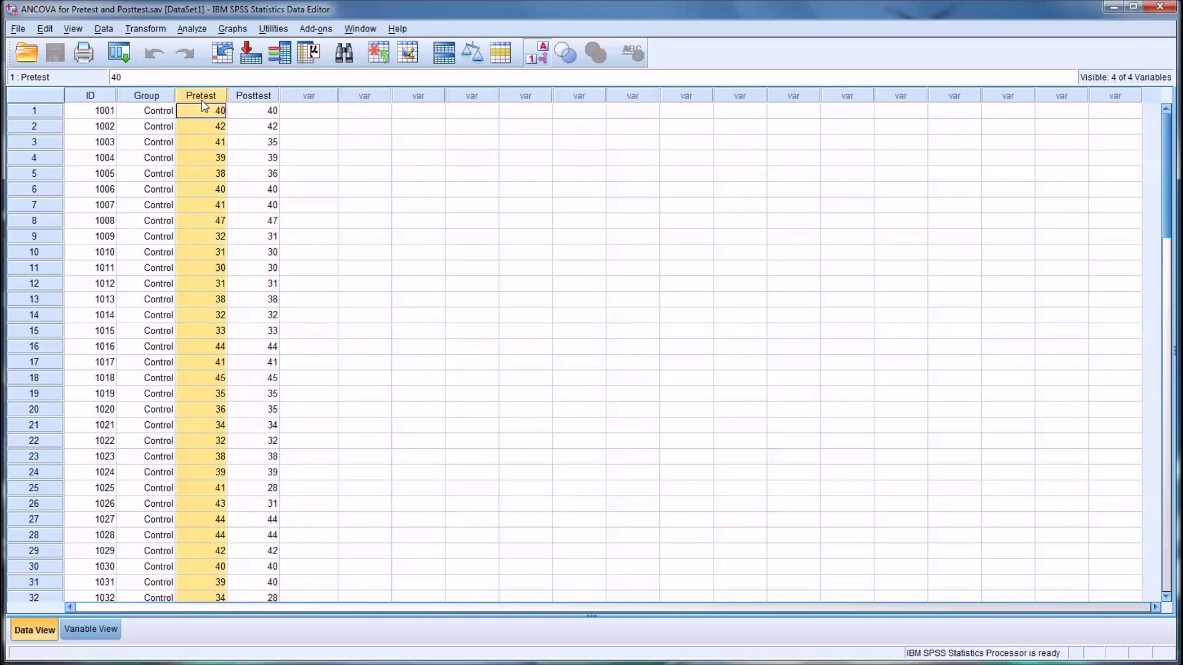
click(207, 113)
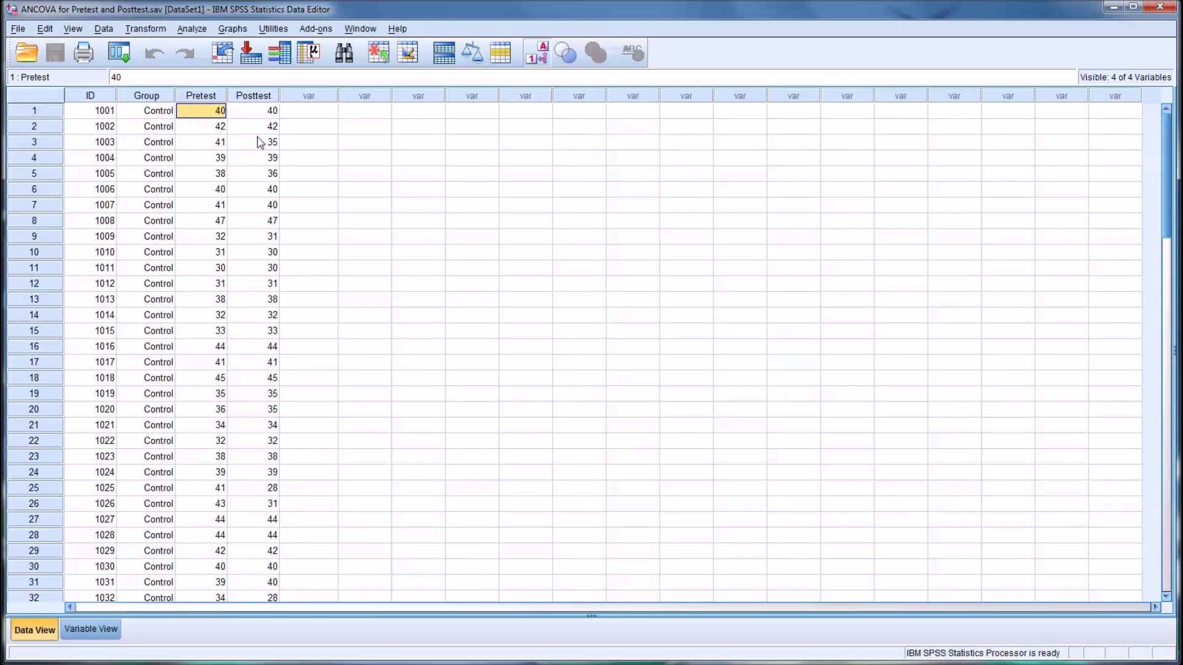
Open the univariate general linear model and replace Posttest with Pretest as the dependent variable, keeping Group as the fixed factor.
click(192, 30)
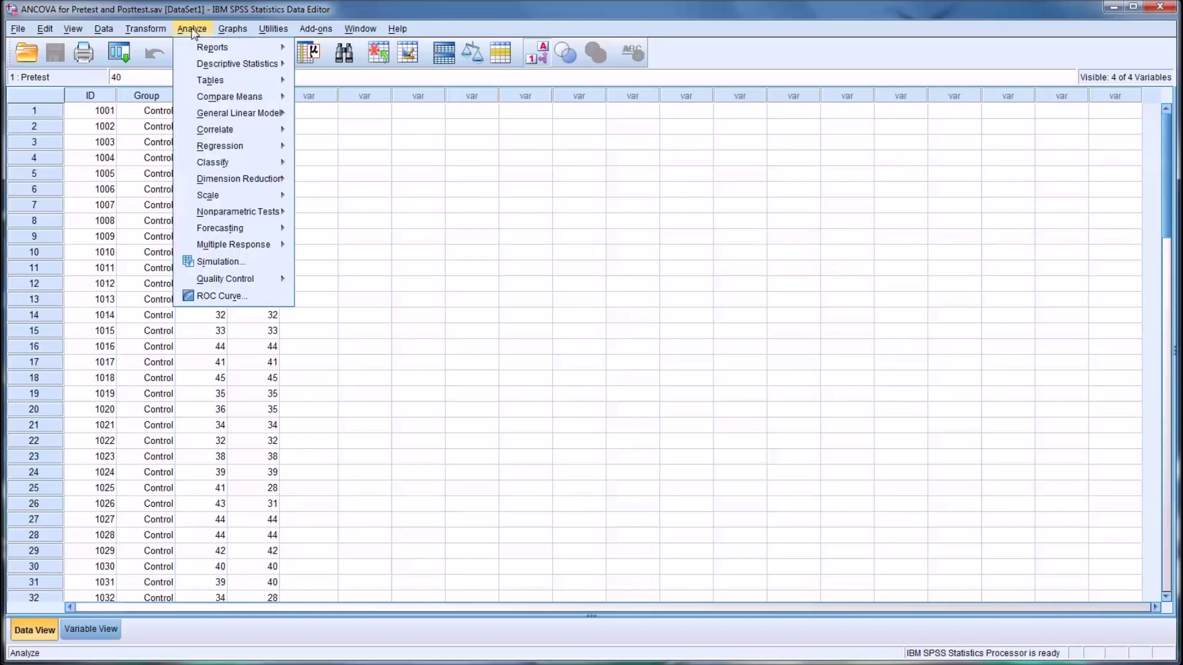
mouse_move(271, 113)
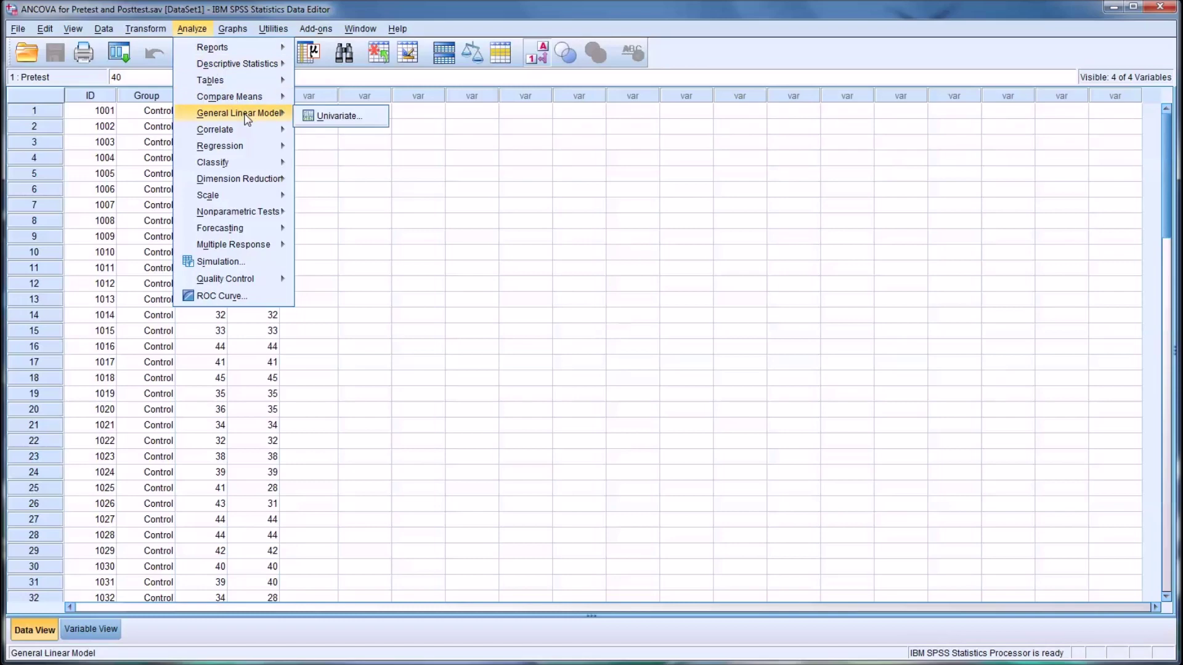
click(345, 117)
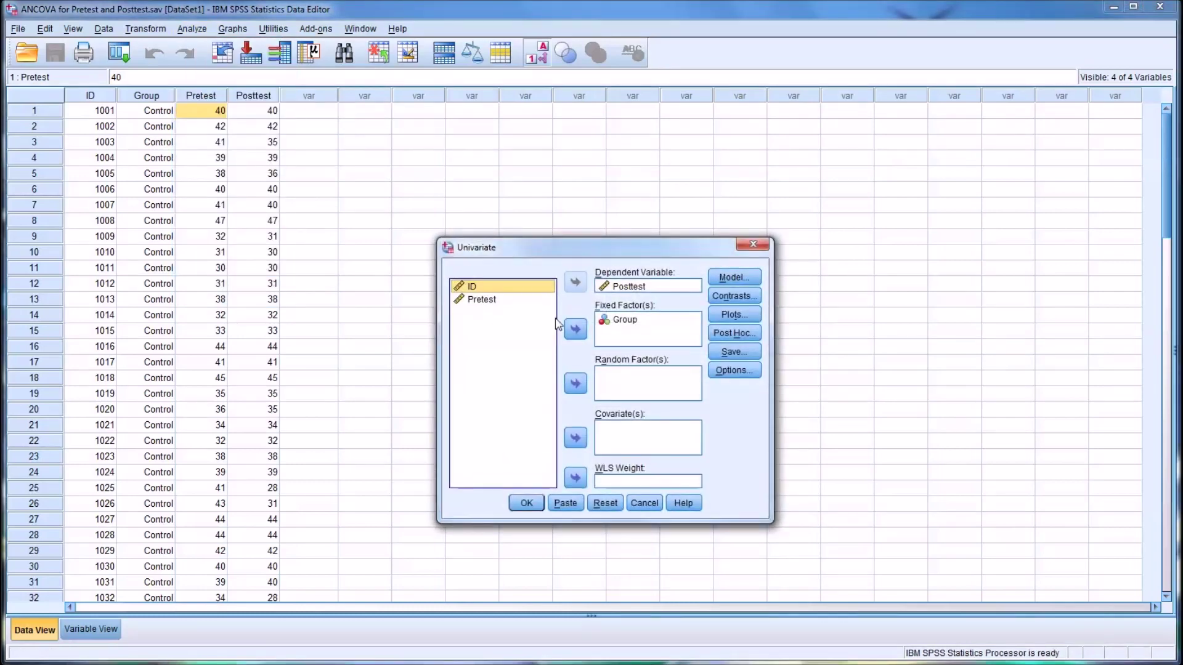
click(632, 287)
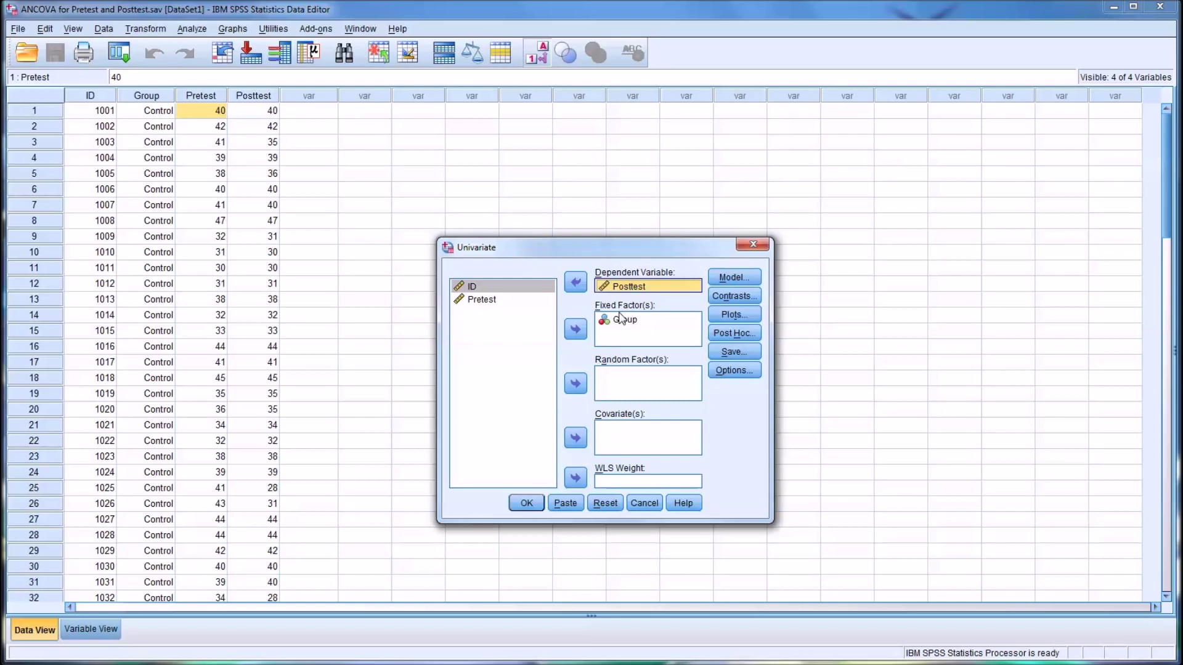
click(576, 282)
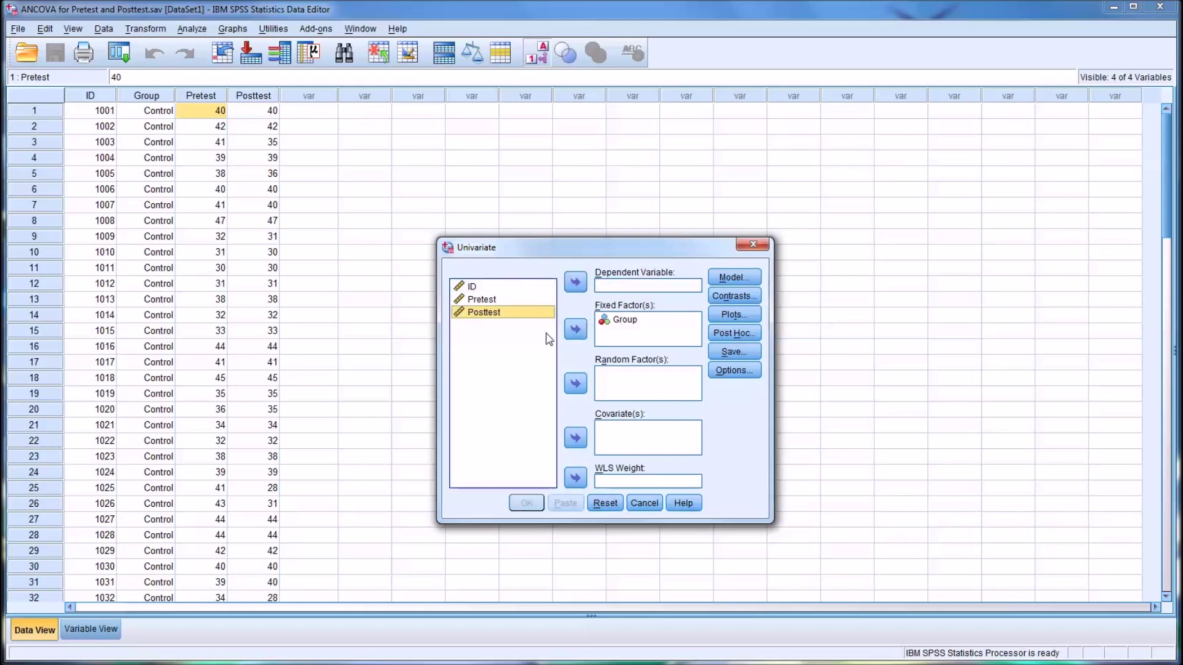
click(488, 301)
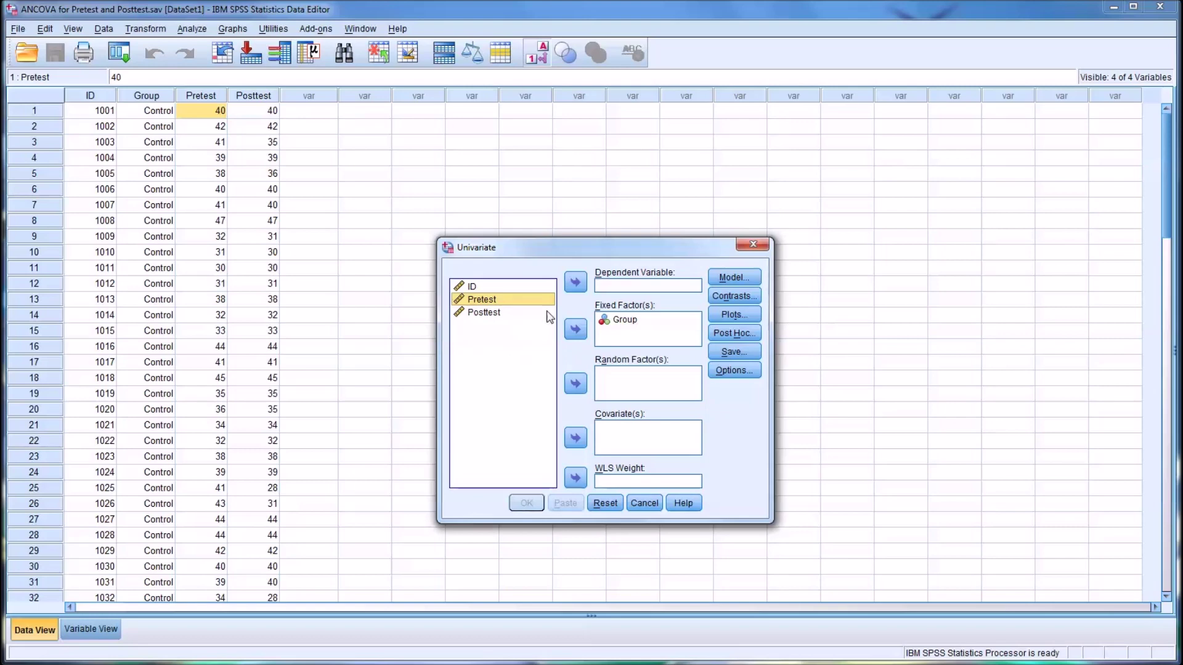
click(576, 284)
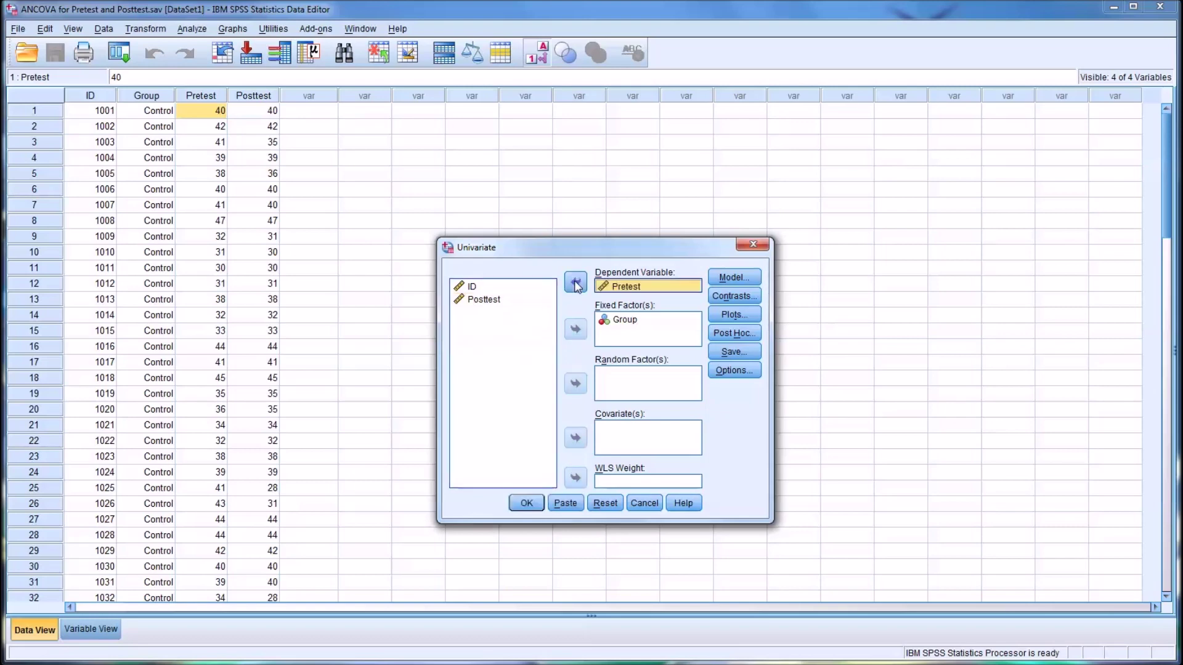
Run the univariate analysis of Pretest by Group and examine the Group row in the Tests of Between-Subjects Effects.
click(721, 274)
click(521, 532)
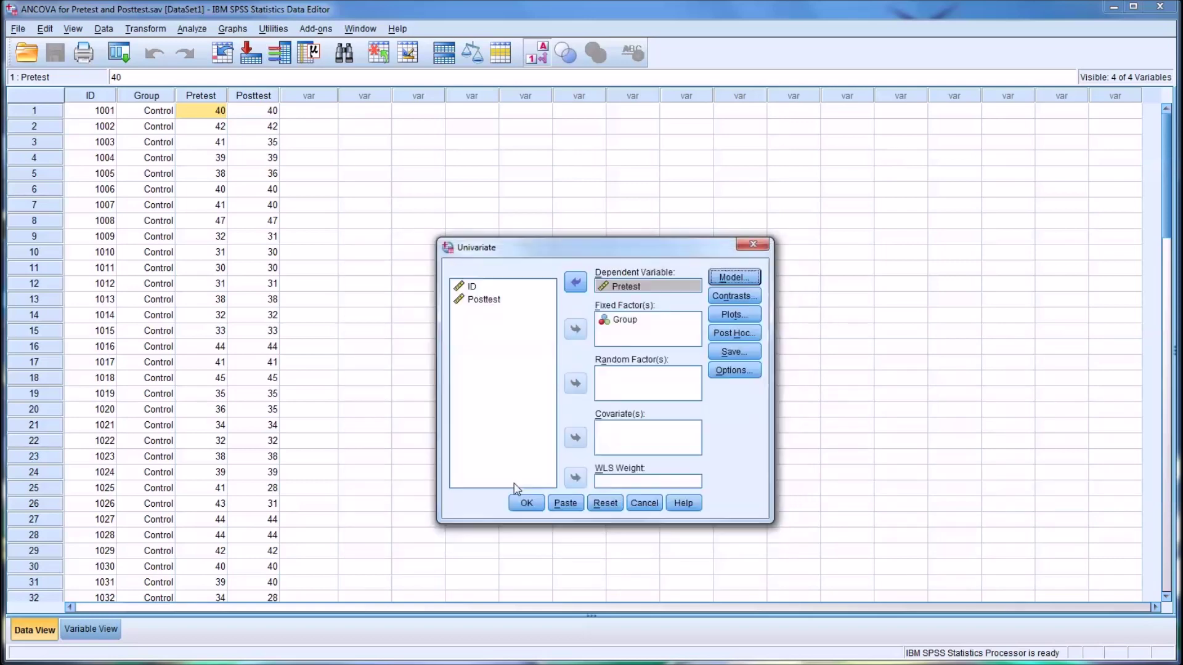
drag(546, 250, 524, 232)
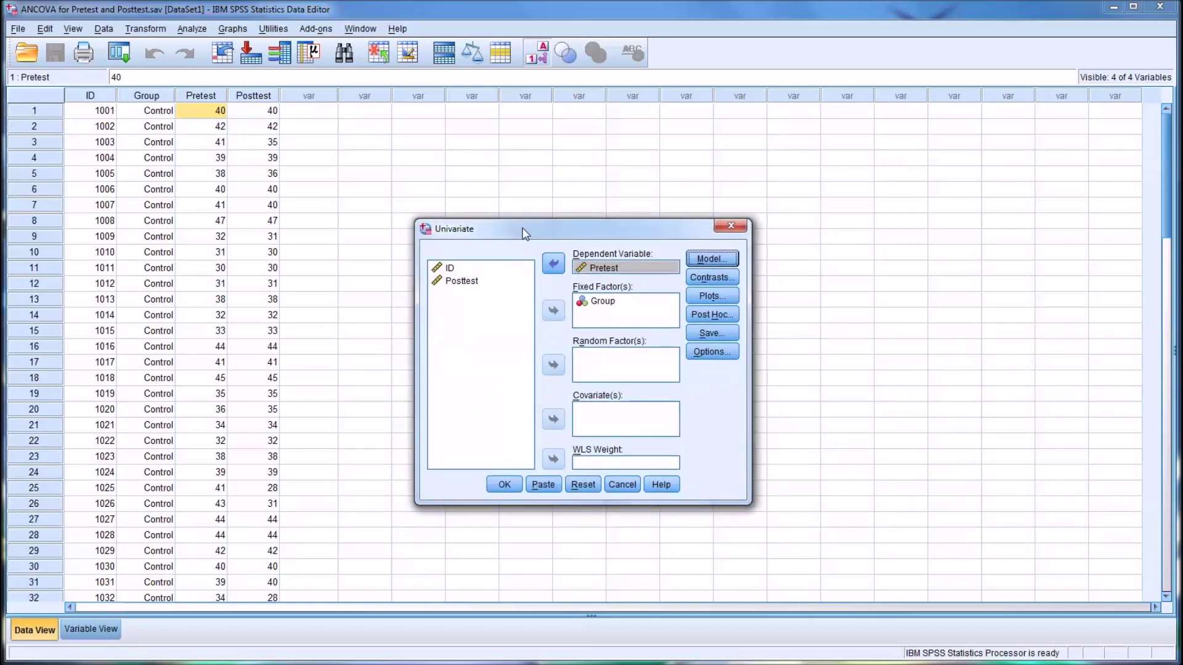
click(592, 303)
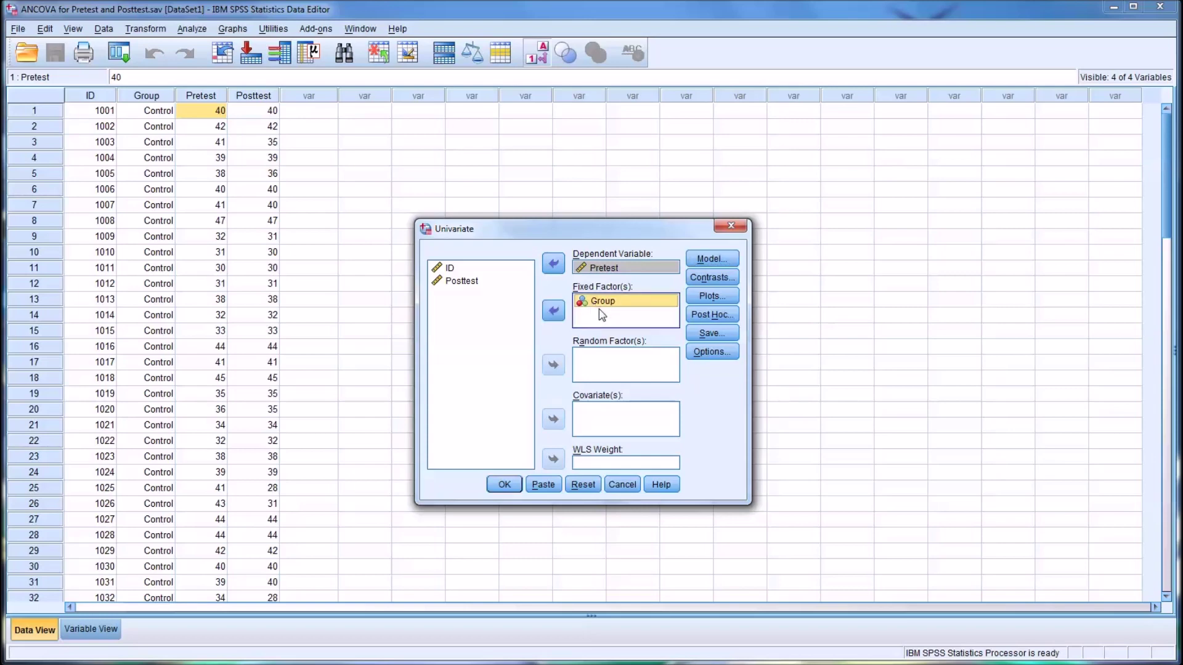
click(583, 271)
click(505, 485)
scroll(546, 412, down, 5)
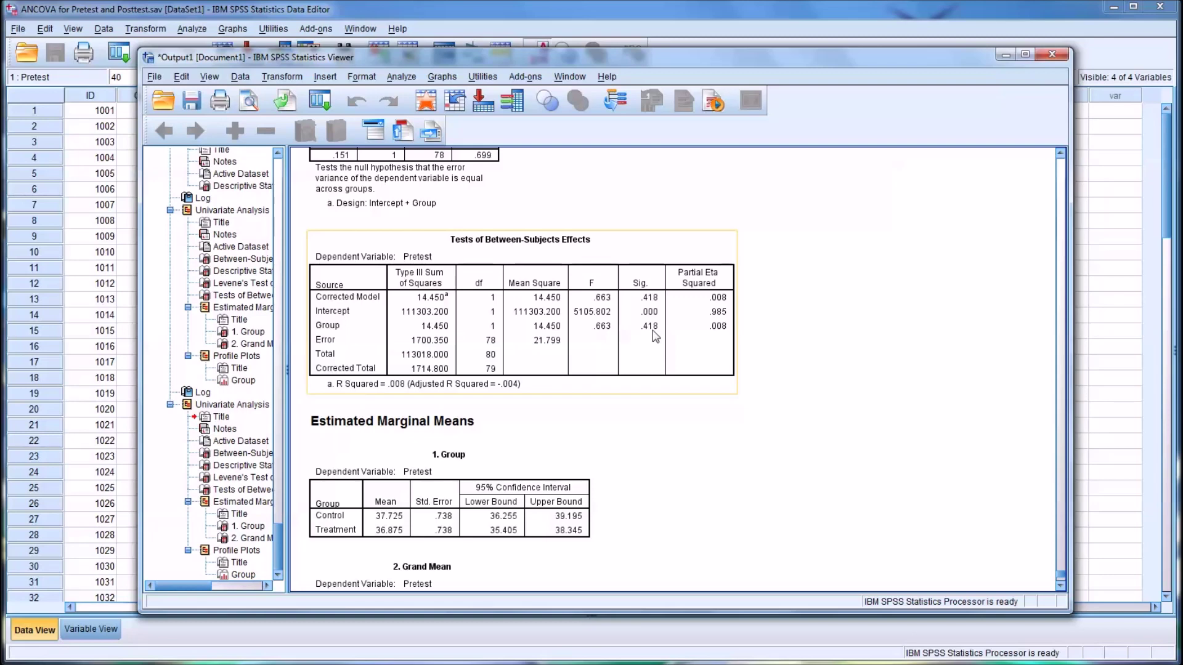
click(586, 216)
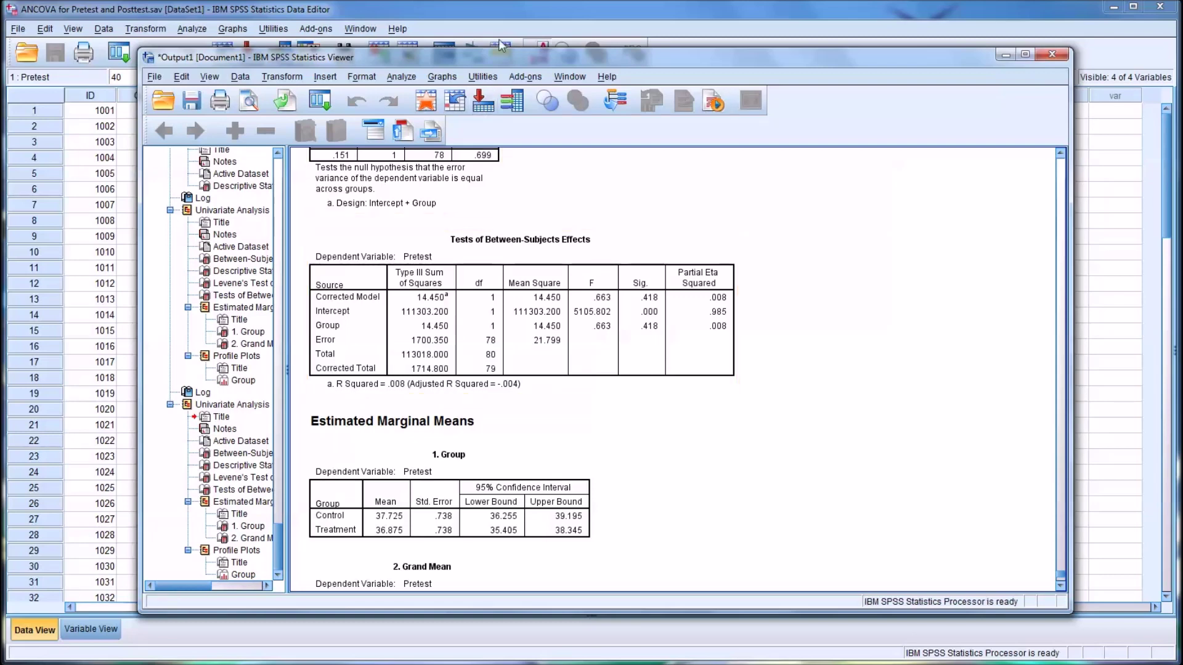
Reopen the univariate model from the data set, making Posttest the dependent variable and Pretest the covariate.
click(520, 21)
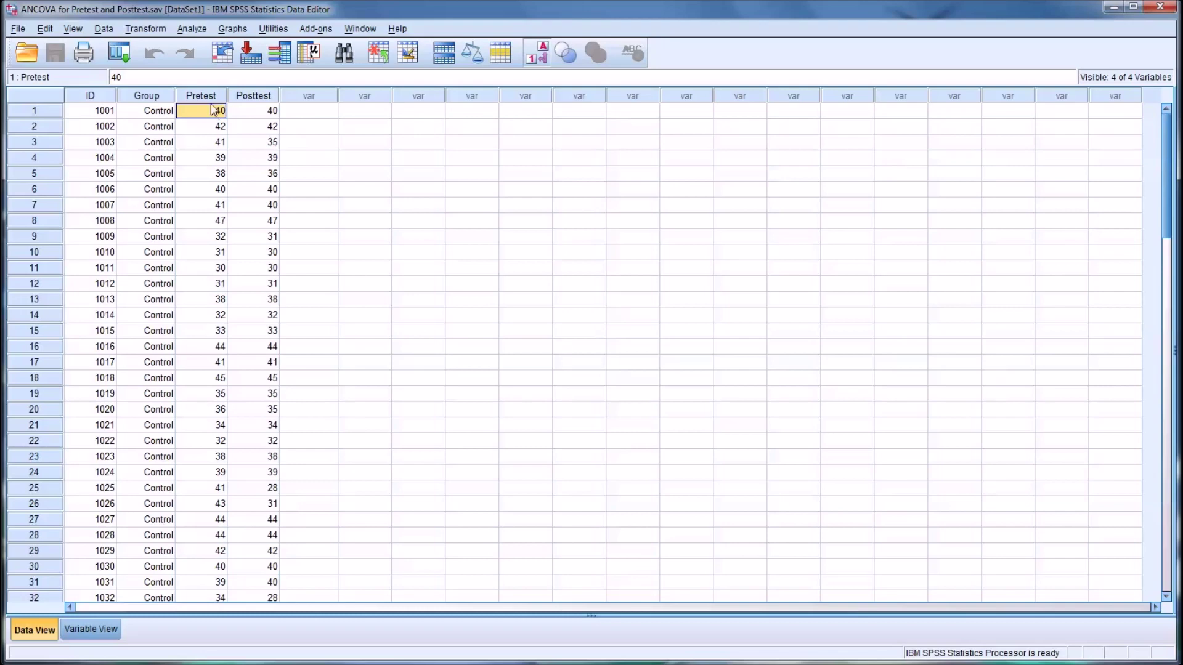
click(192, 31)
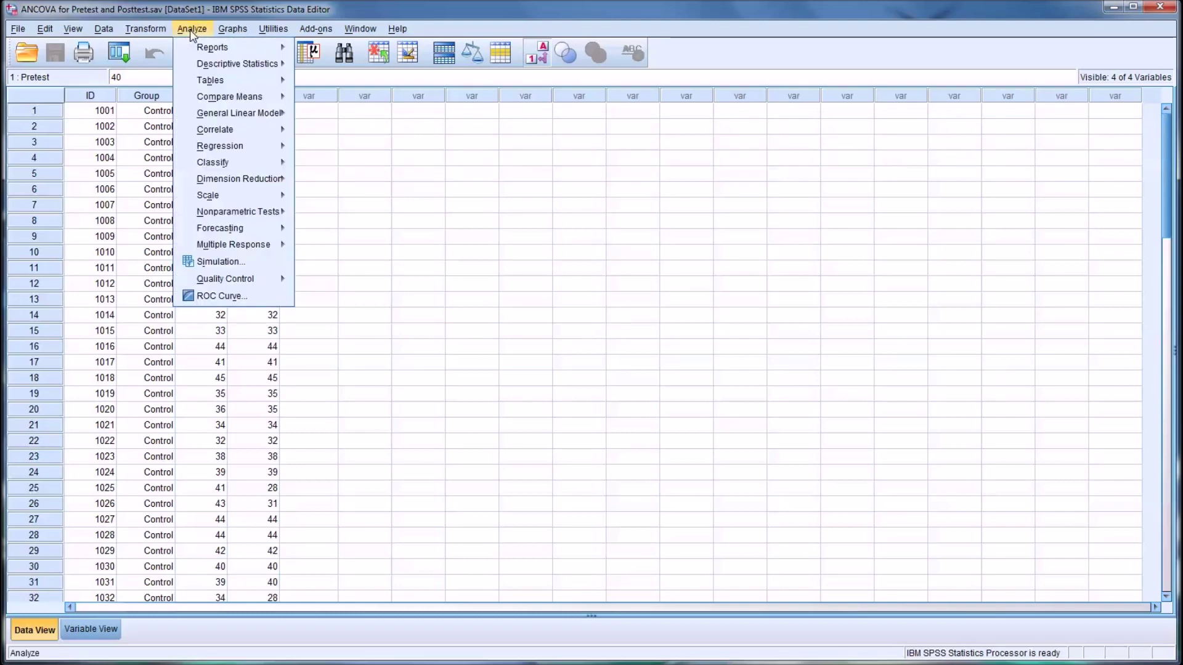
mouse_move(219, 117)
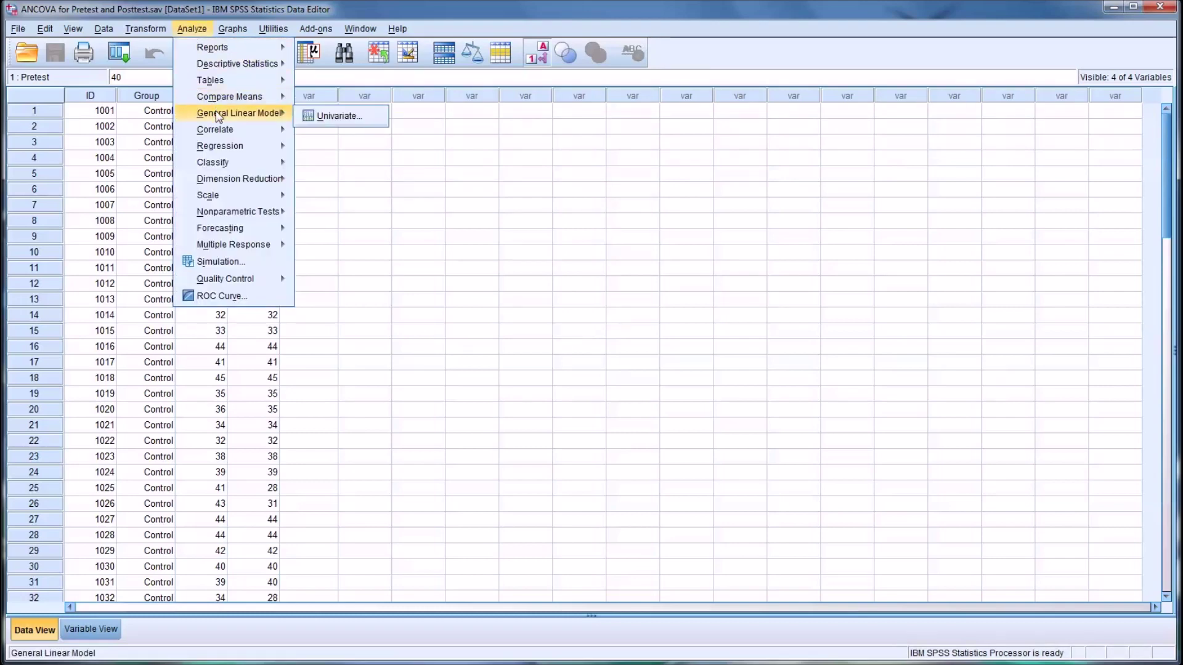
click(320, 118)
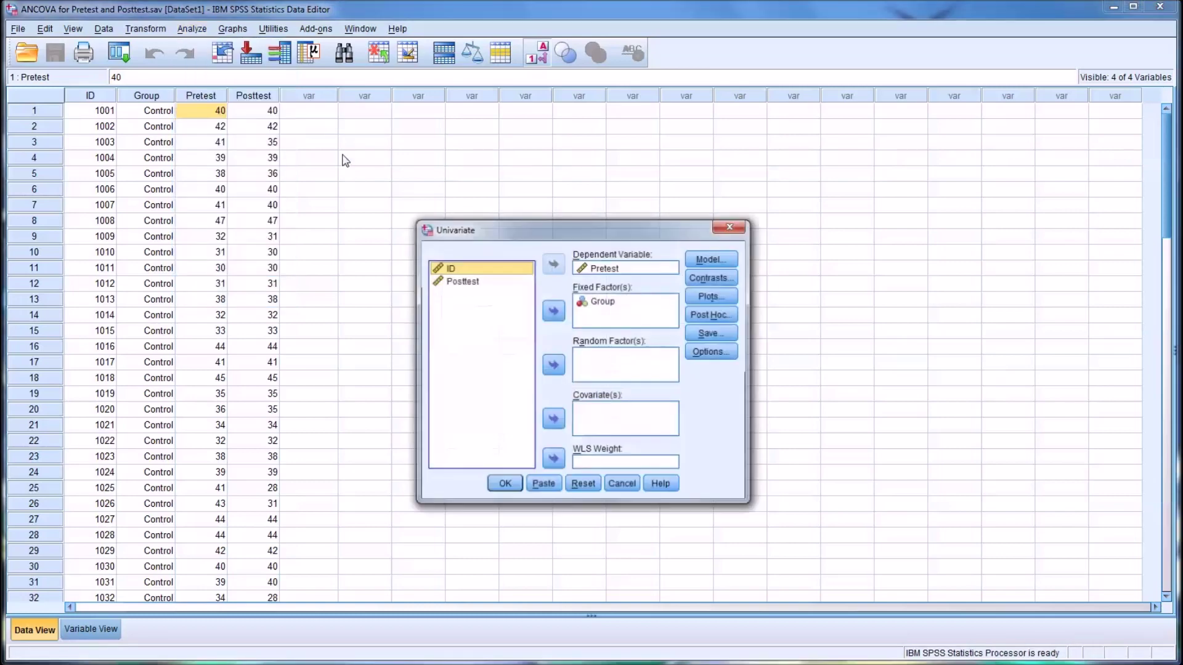
click(612, 269)
click(553, 263)
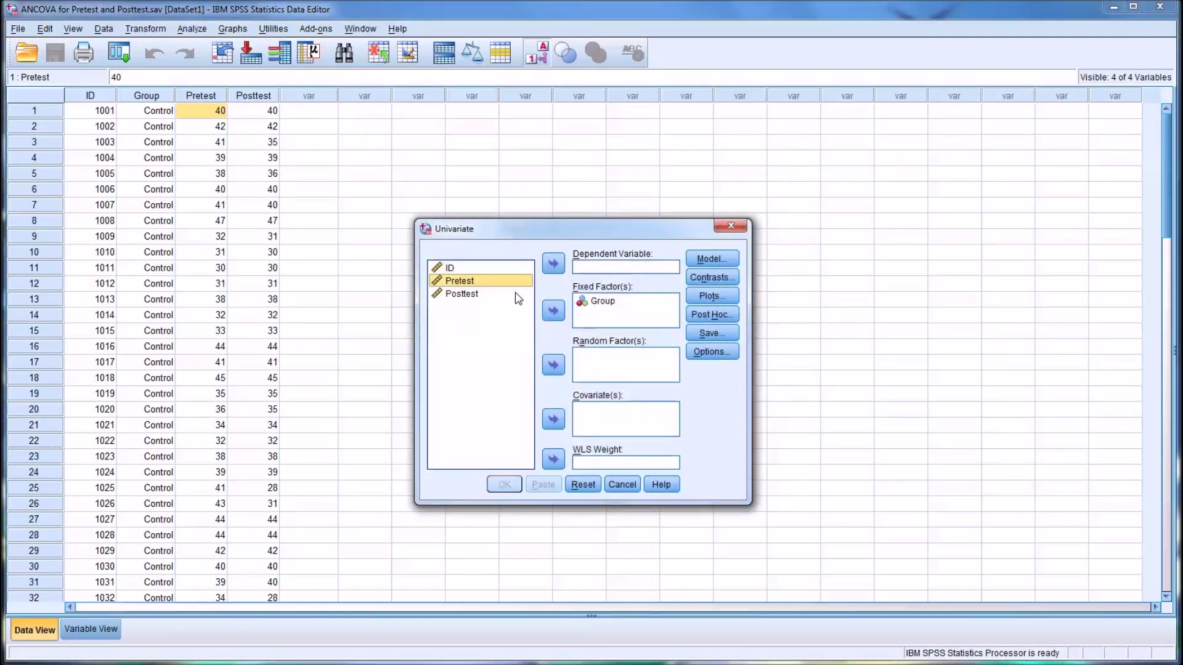
click(456, 295)
click(553, 263)
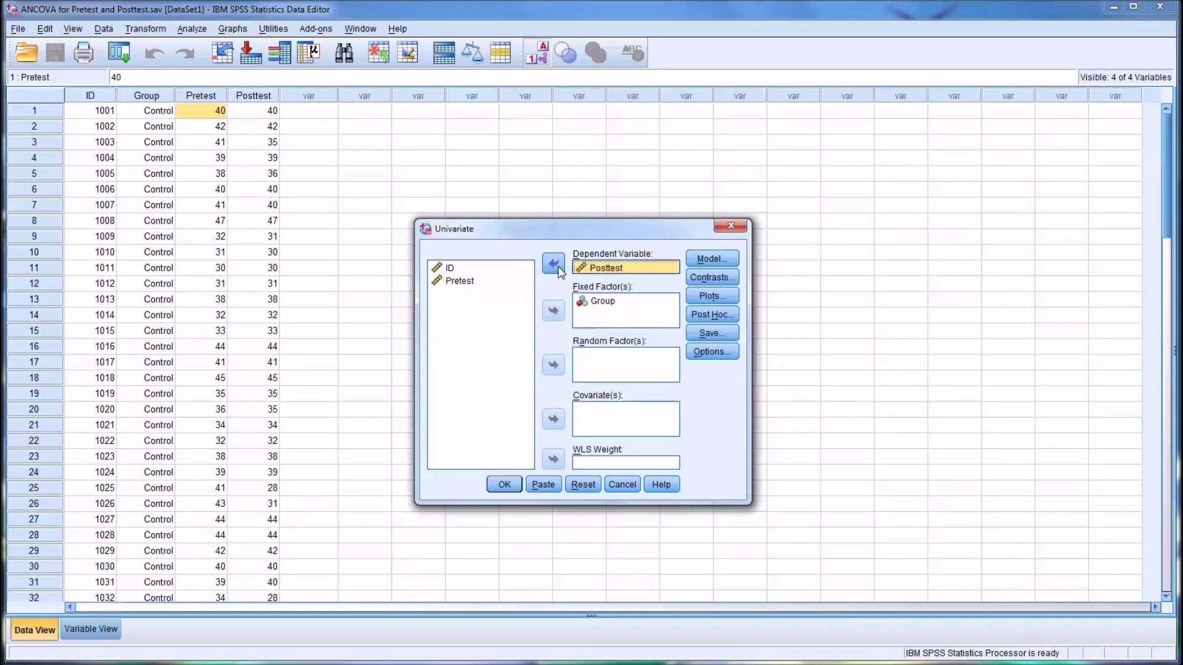
click(466, 284)
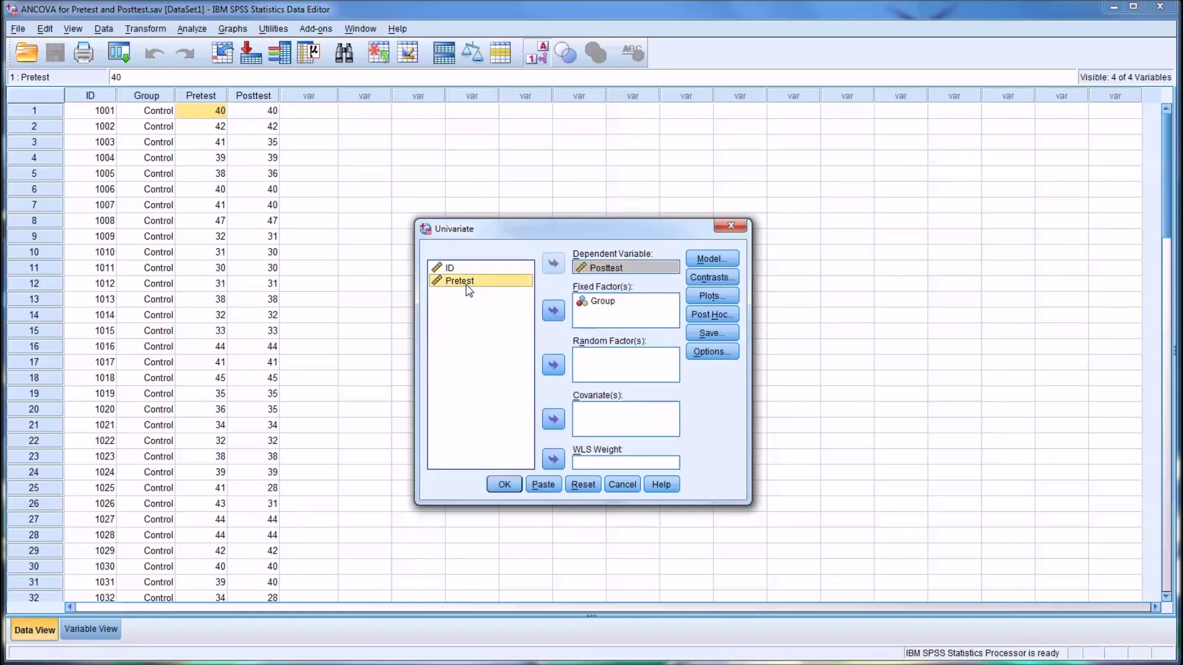
click(554, 420)
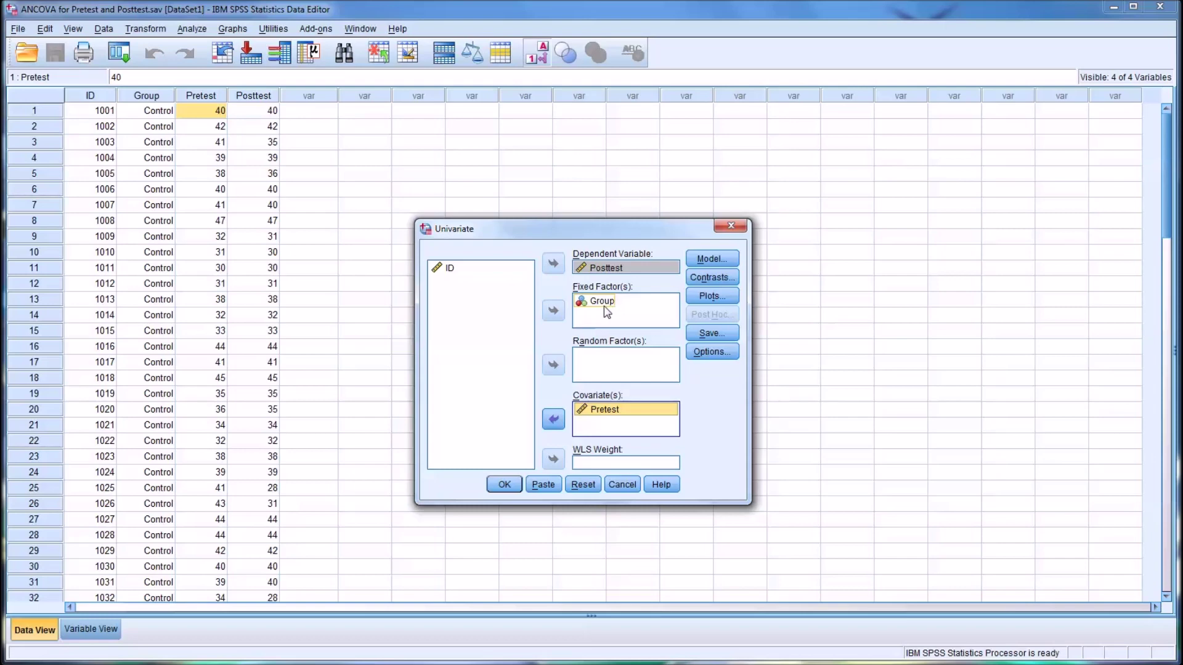
Specify a custom model containing the Group and Pretest main effects and the Group*Pretest interaction.
click(705, 260)
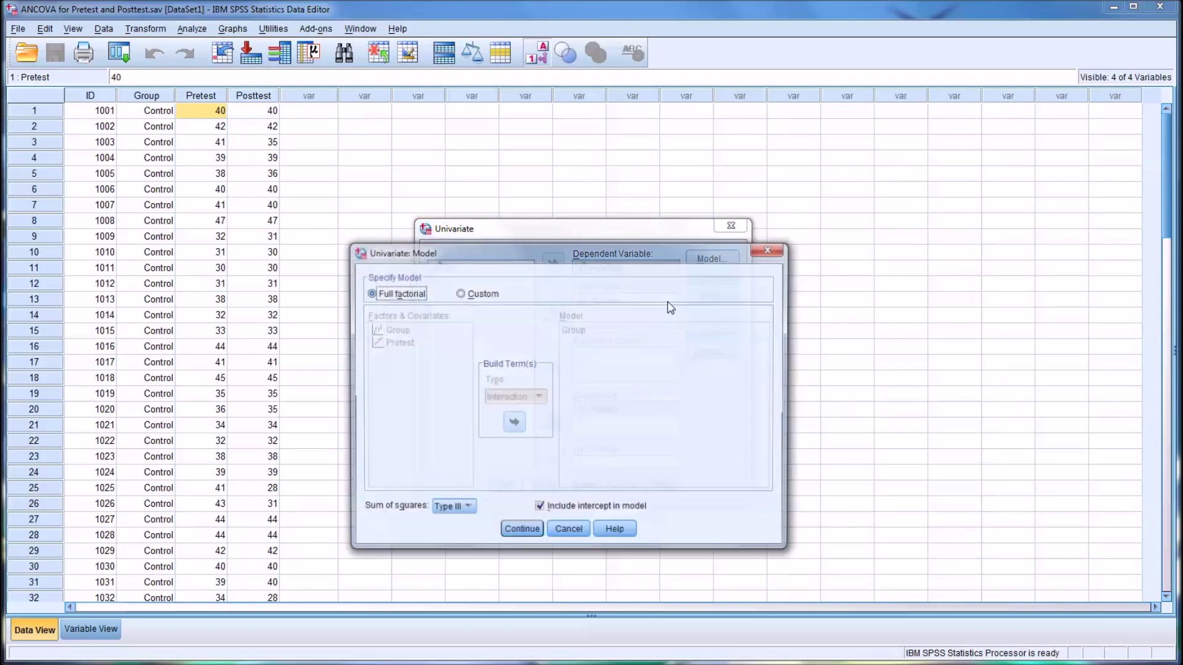
click(460, 293)
click(407, 332)
click(514, 423)
click(397, 343)
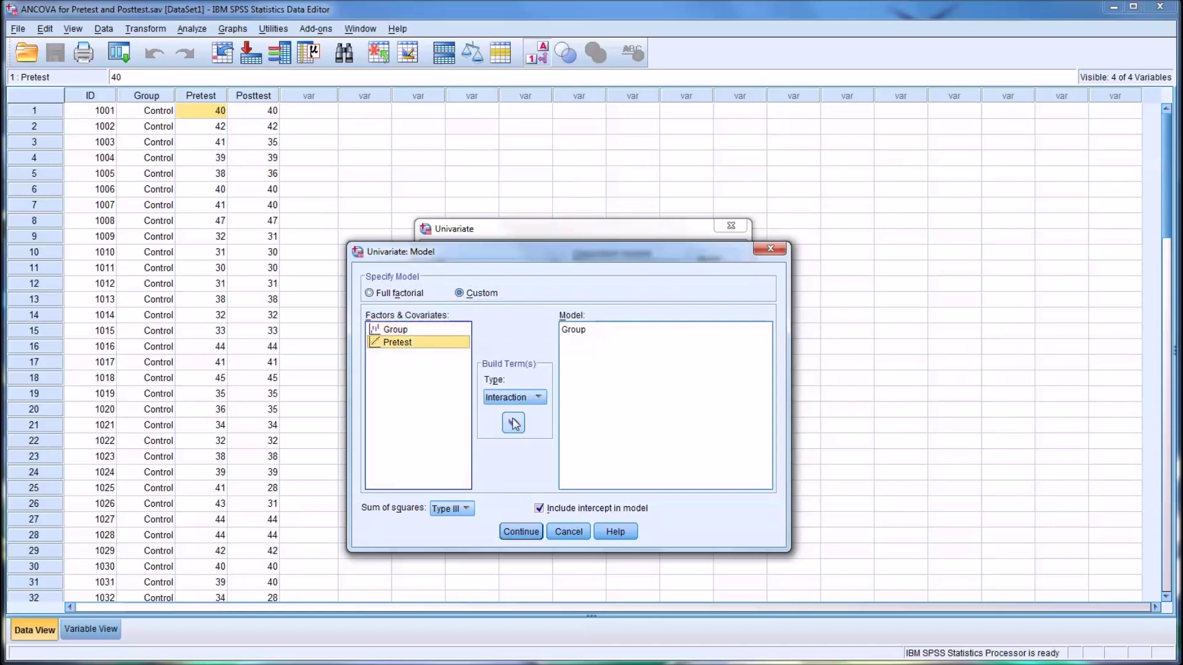
click(513, 423)
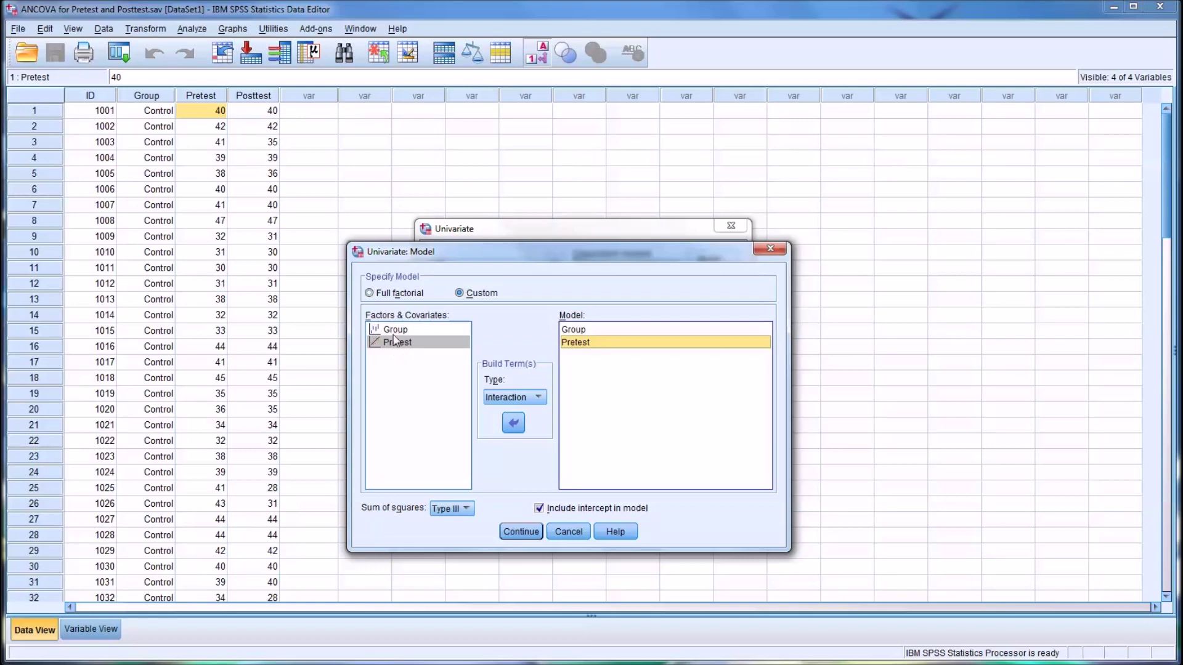
drag(393, 331, 413, 346)
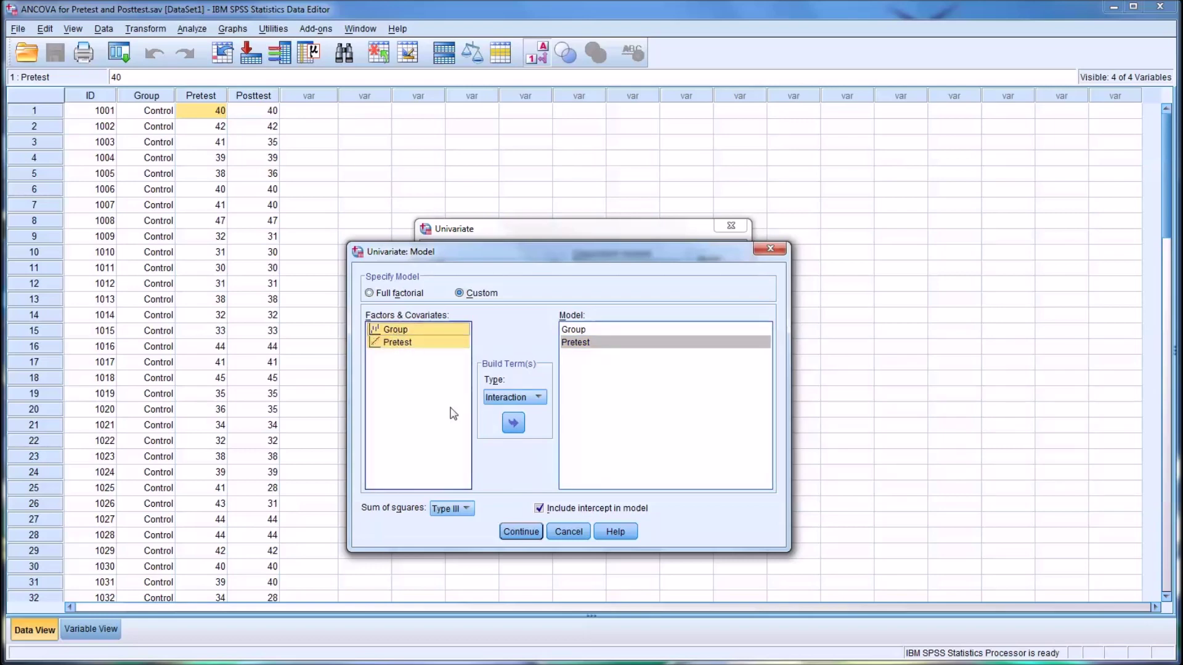
click(513, 423)
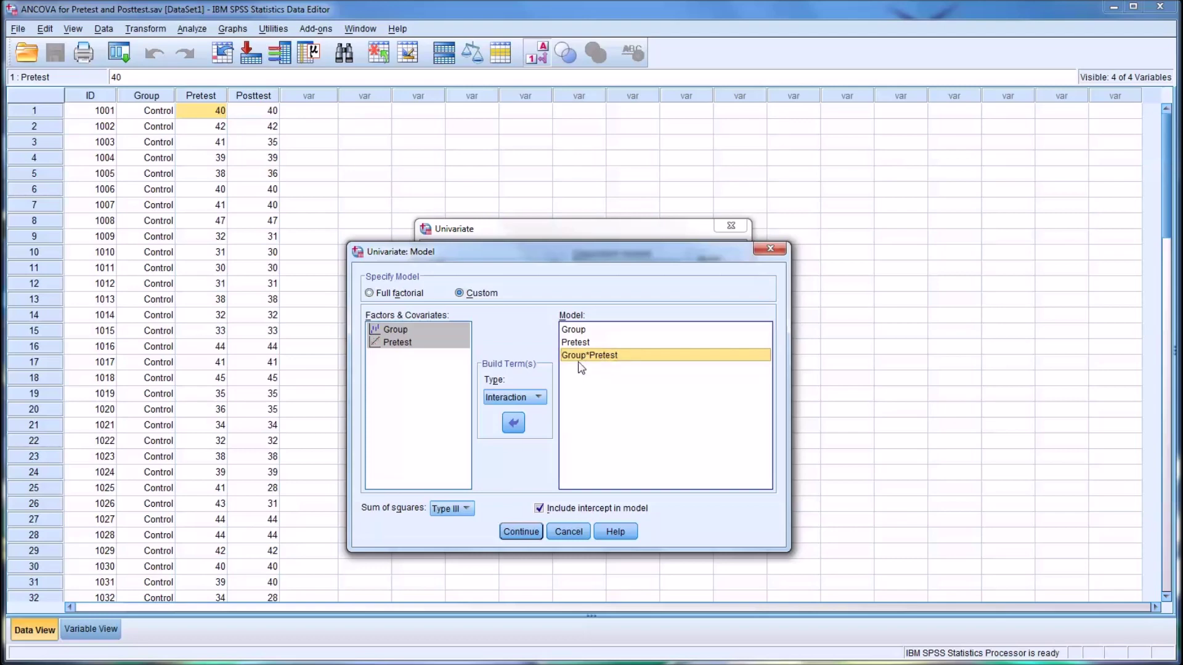
click(529, 532)
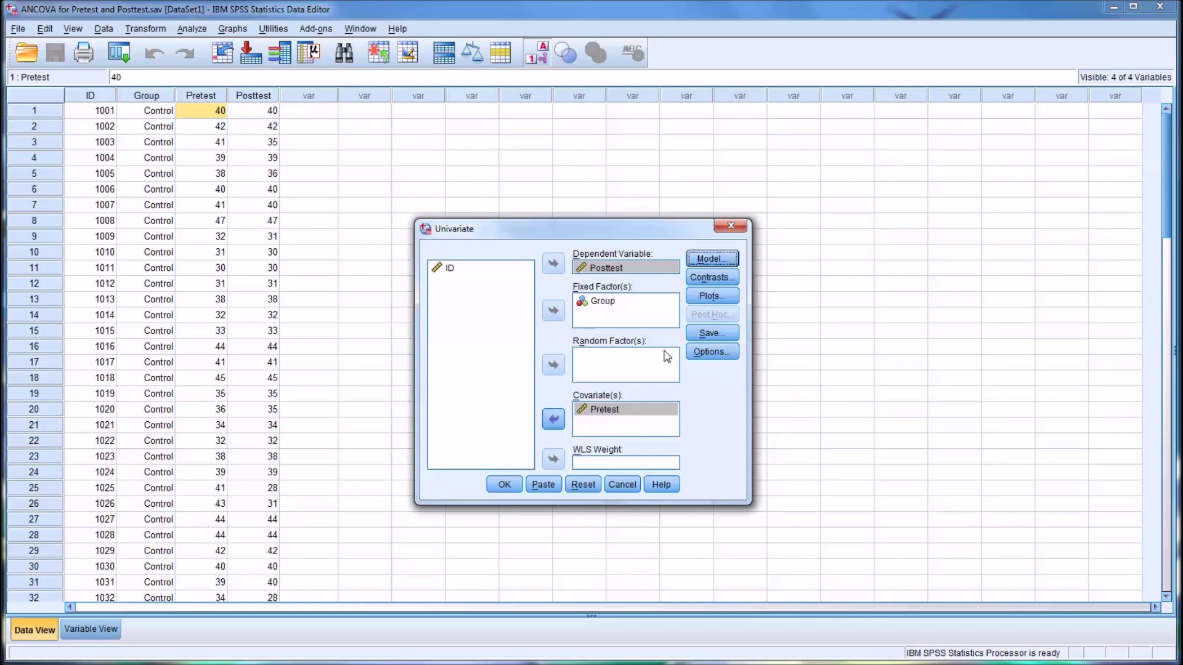
Run the Posttest analysis and examine the Group * Pretest interaction in the Tests of Between-Subjects Effects.
click(504, 485)
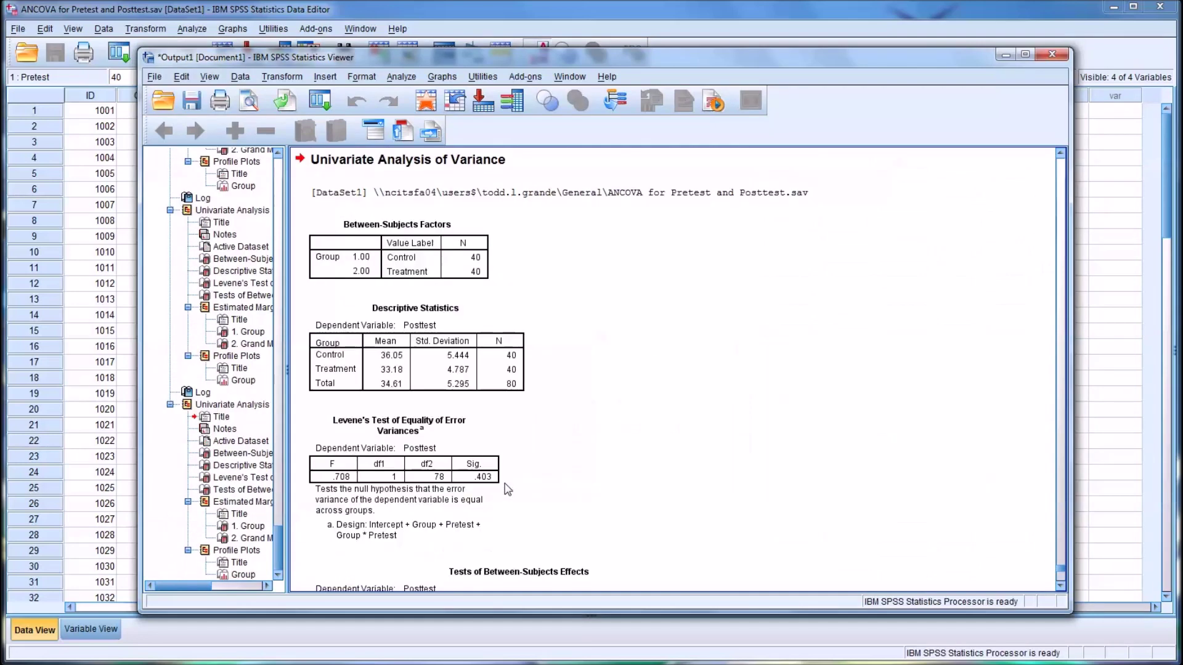
scroll(588, 339, down, 5)
click(529, 446)
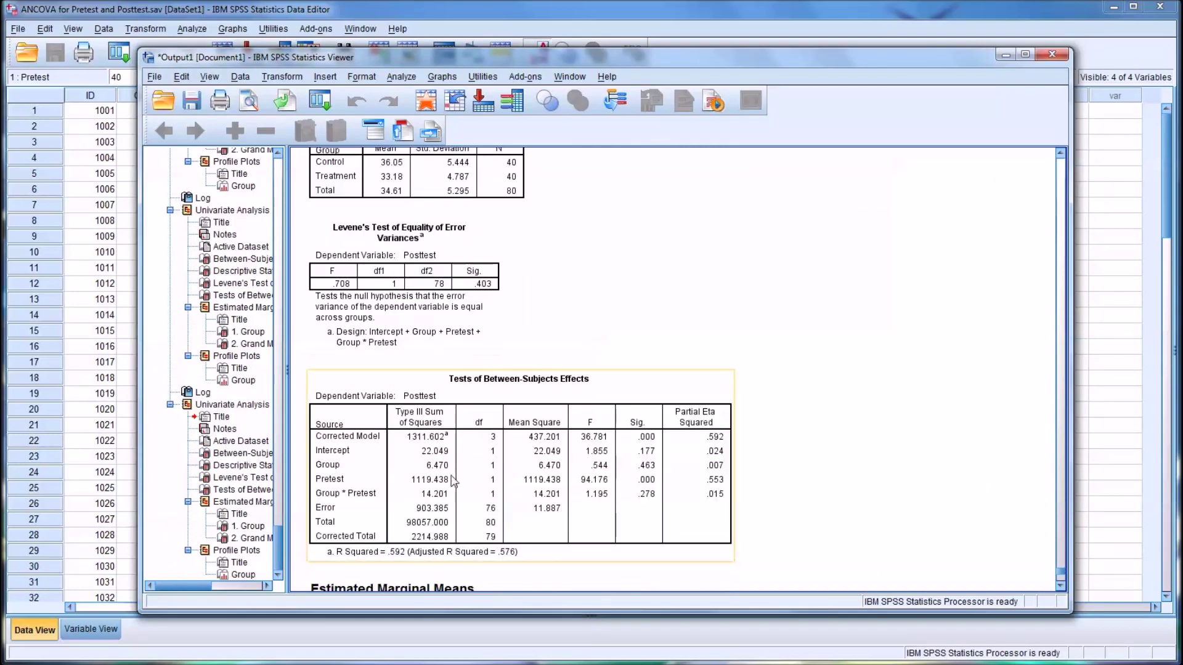
scroll(409, 499, down, 3)
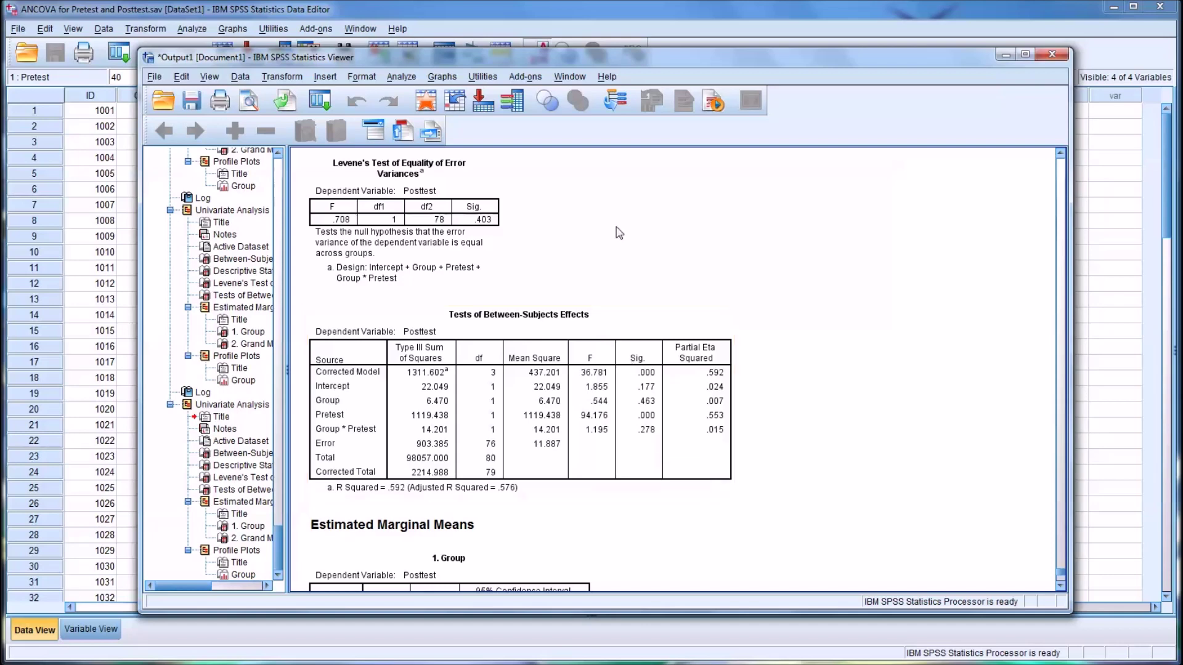
Reopen the univariate model from the data set and change its model specification from custom to full factorial.
click(585, 17)
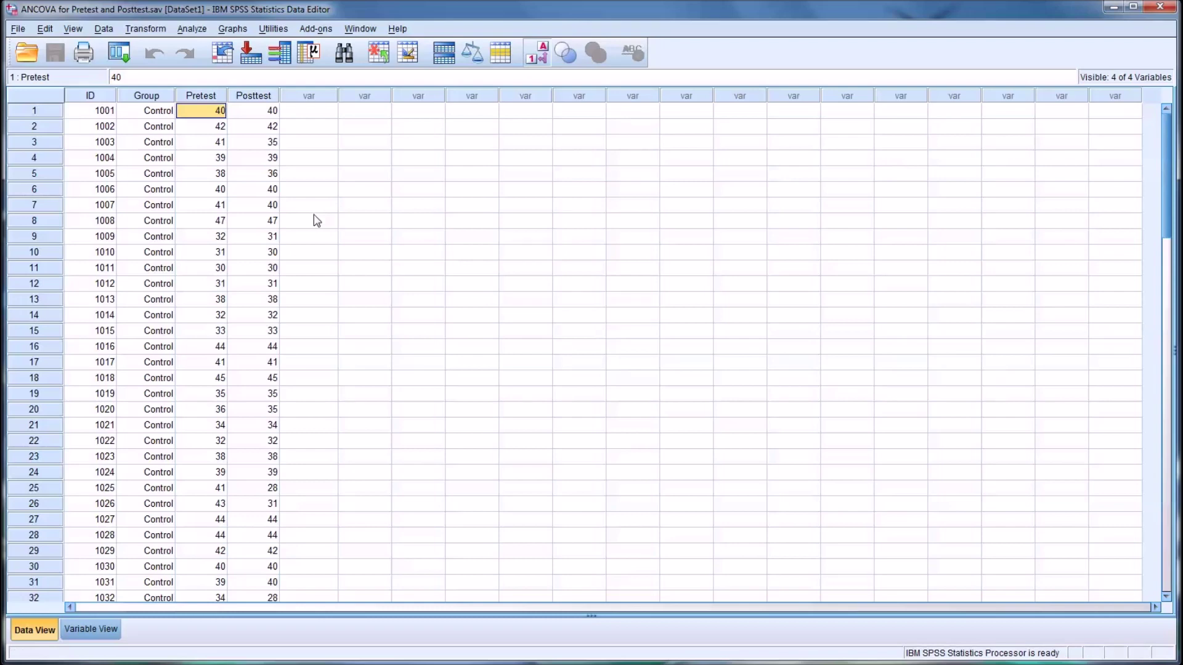
click(191, 29)
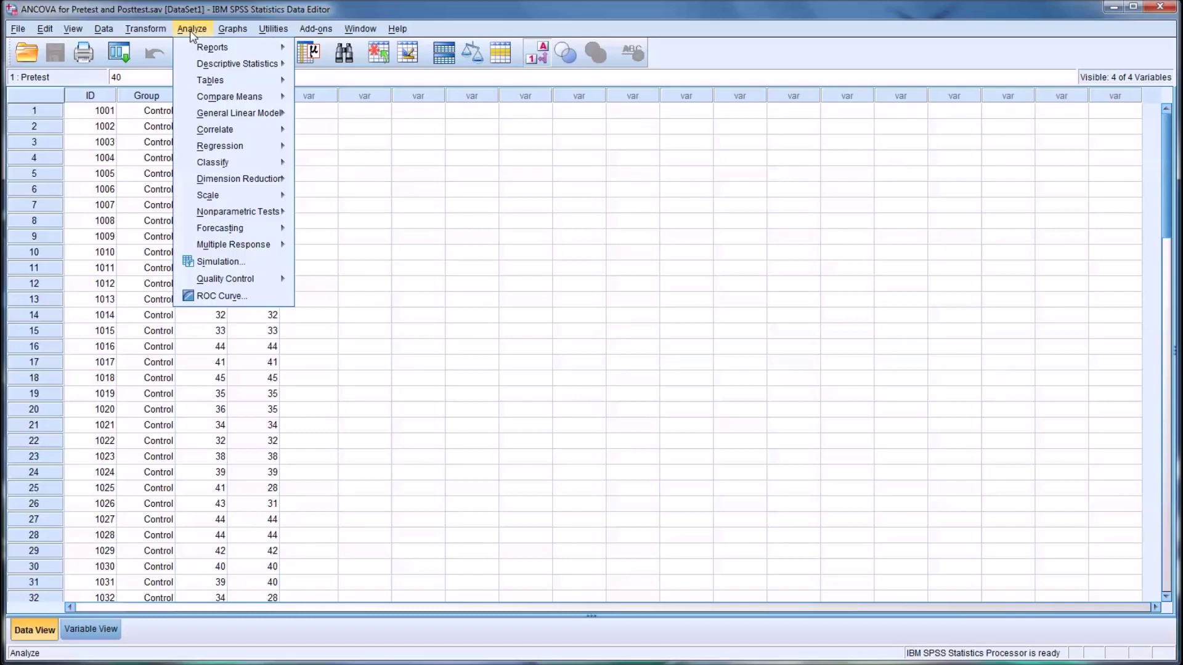
mouse_move(240, 112)
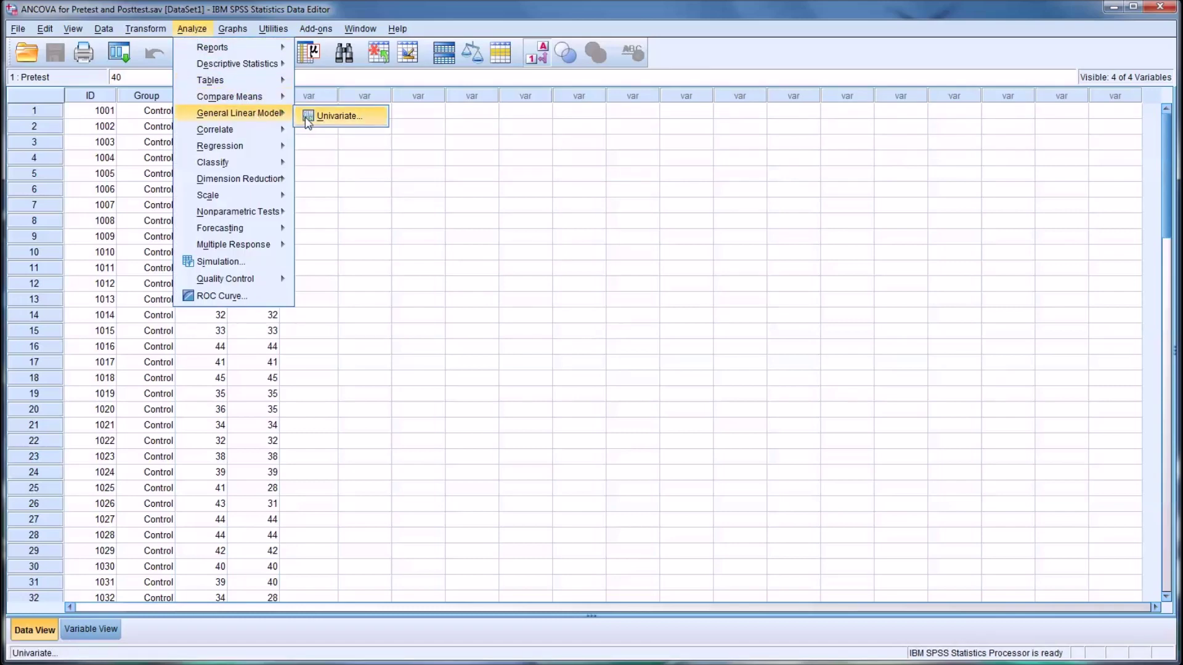
click(336, 116)
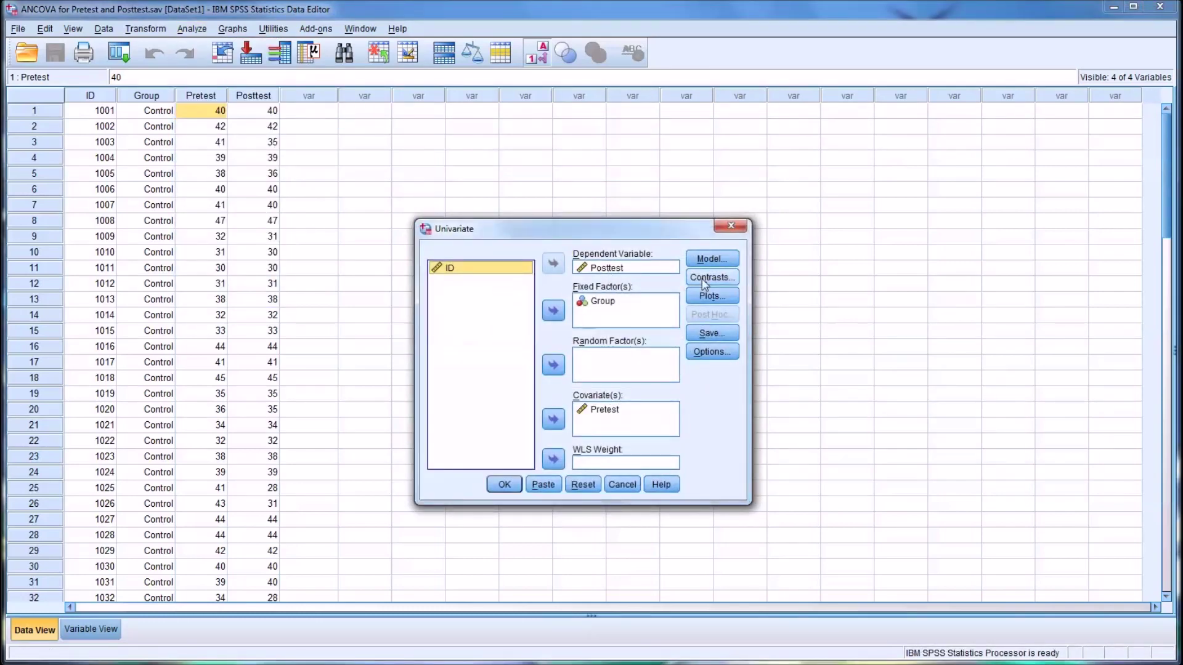
click(711, 259)
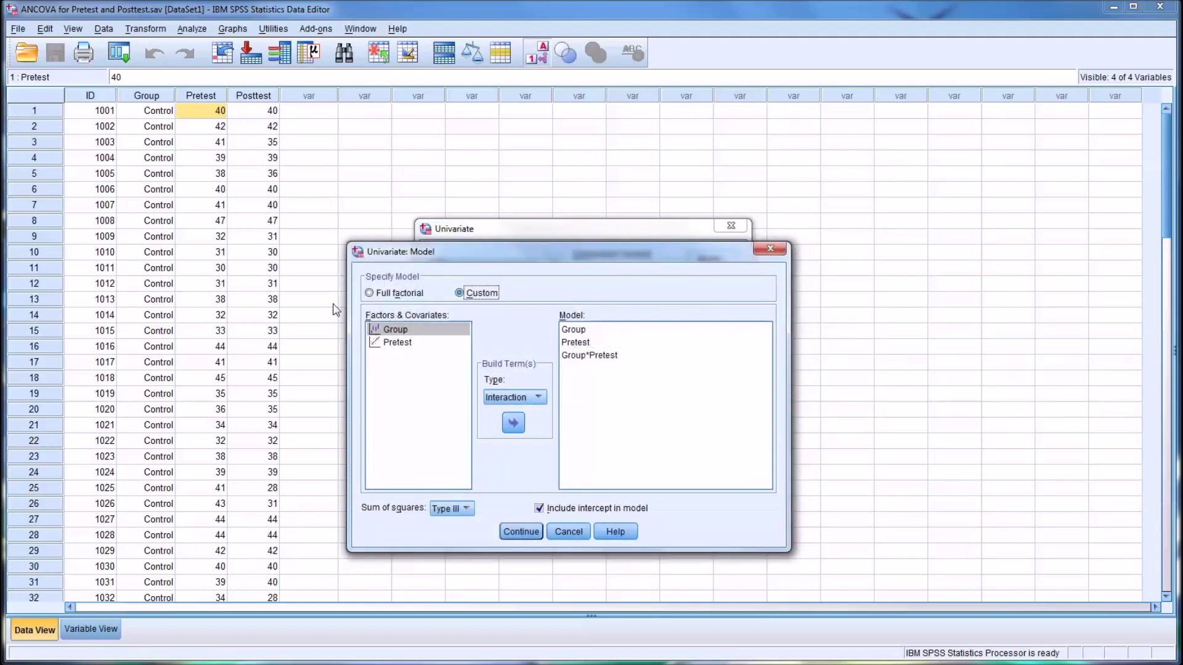
click(370, 294)
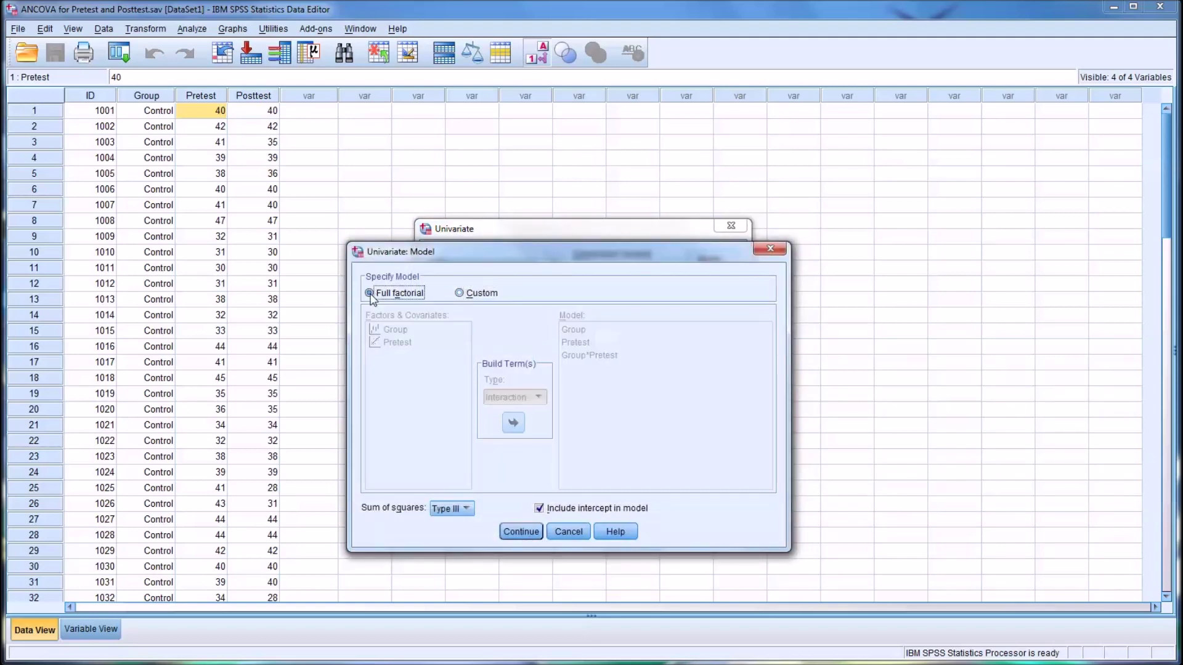
click(520, 532)
Review the univariate display options and run the full factorial ANCOVA of Posttest by Group with Pretest as covariate.
click(711, 352)
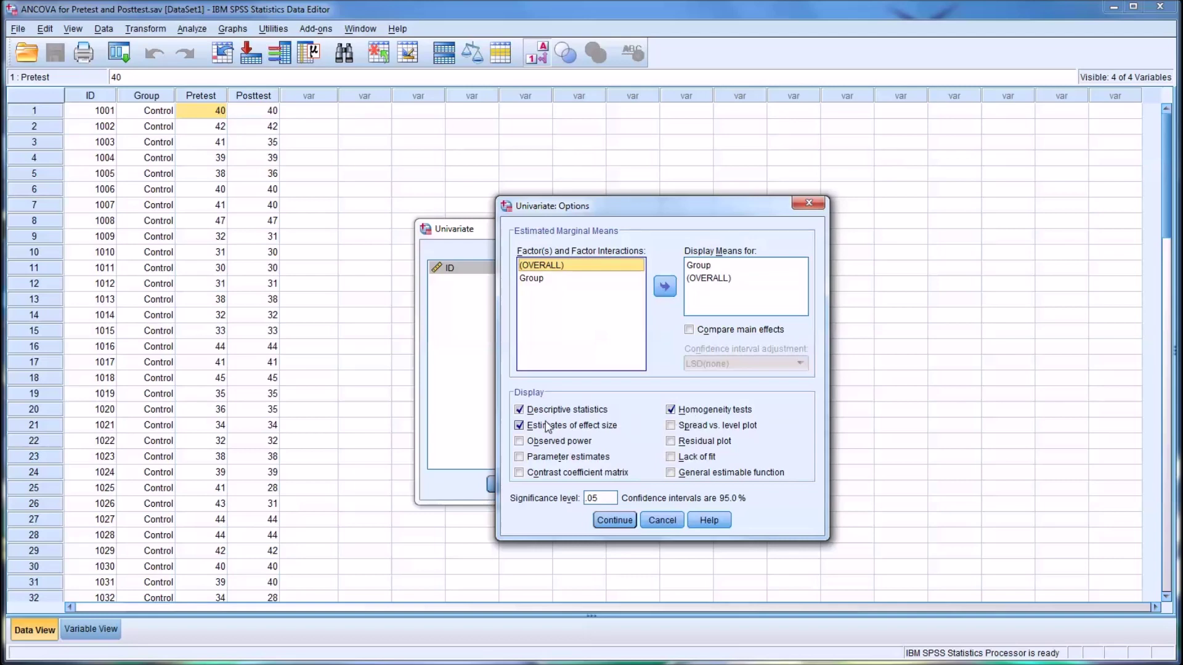
click(609, 523)
click(507, 485)
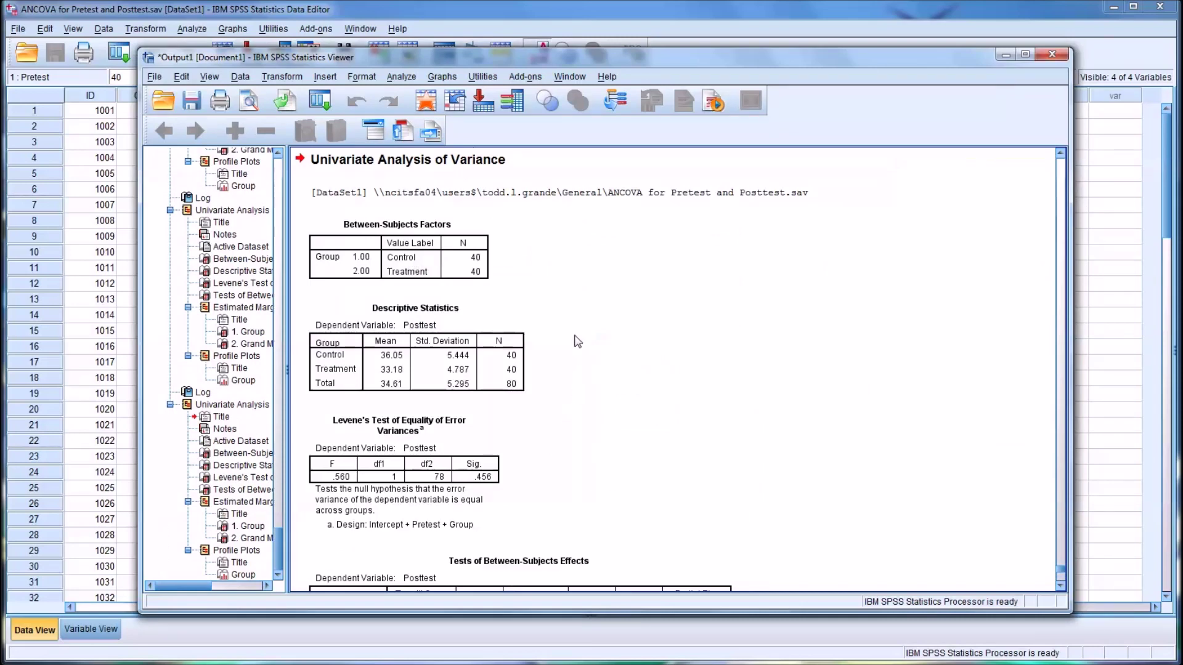
Examine the ANCOVA output: Levene's test, the Group row in Tests of Between-Subjects Effects, the estimated marginal means and the profile plot.
scroll(578, 341, down, 2)
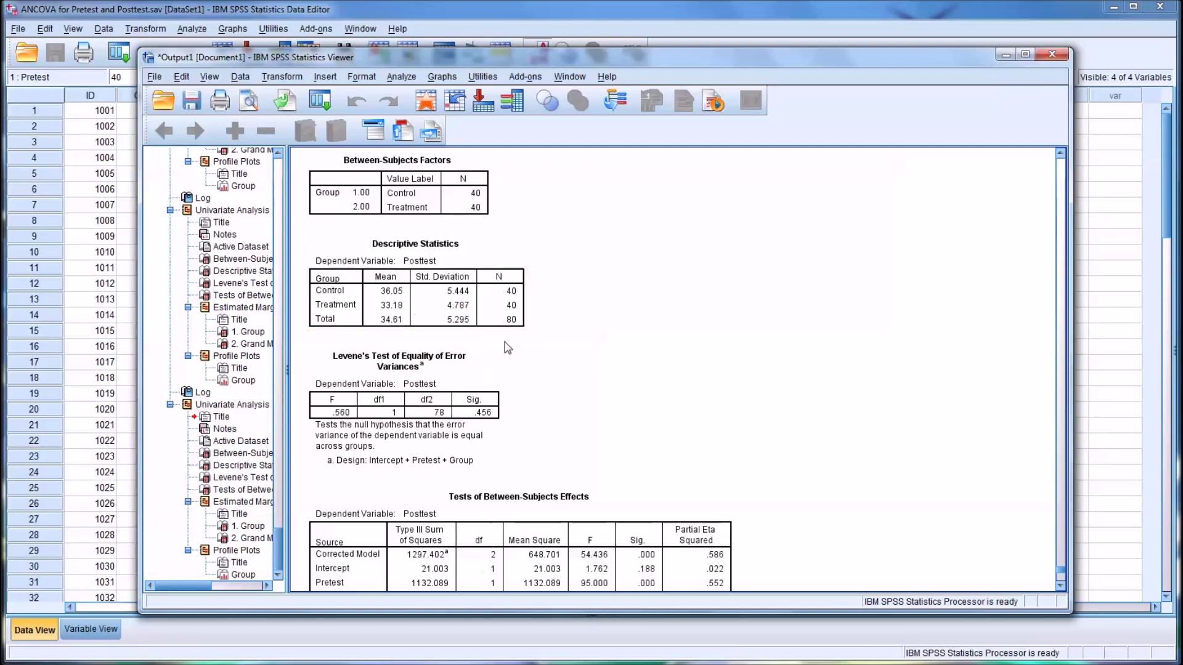
scroll(506, 347, down, 3)
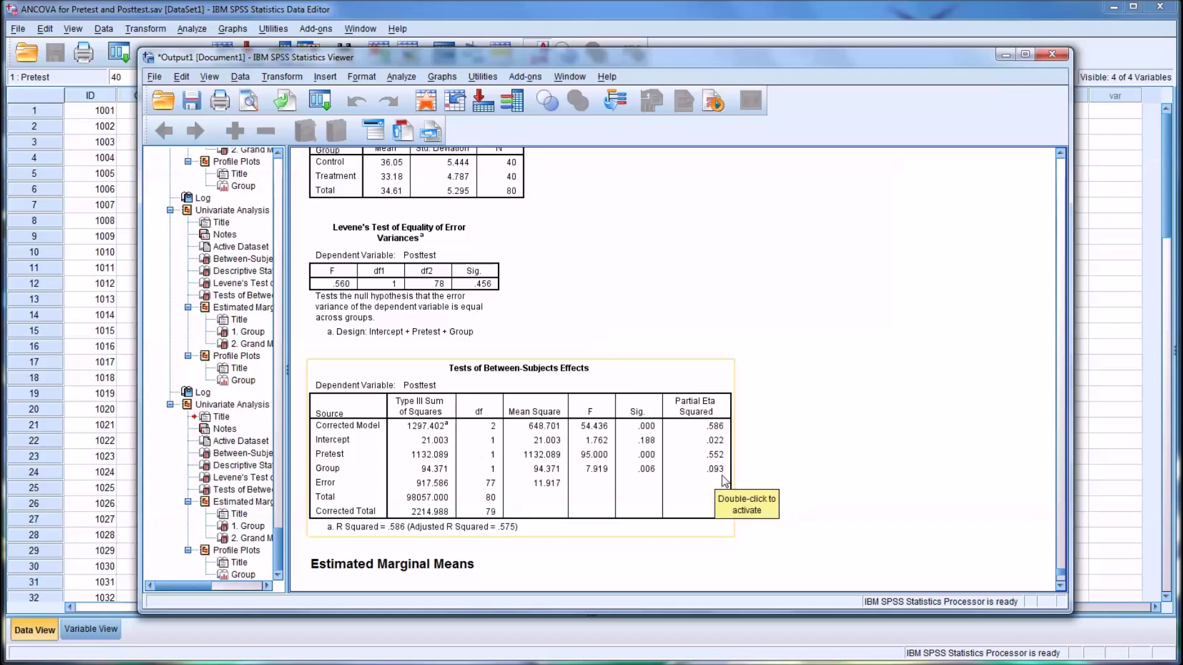
scroll(730, 478, down, 3)
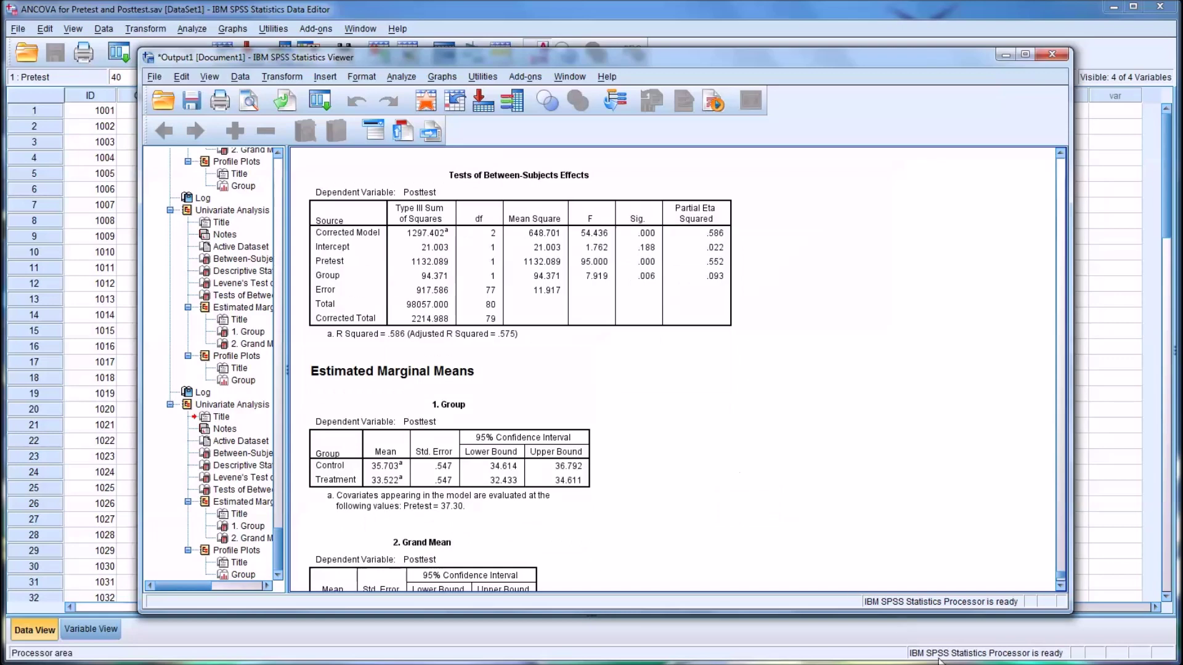
click(636, 343)
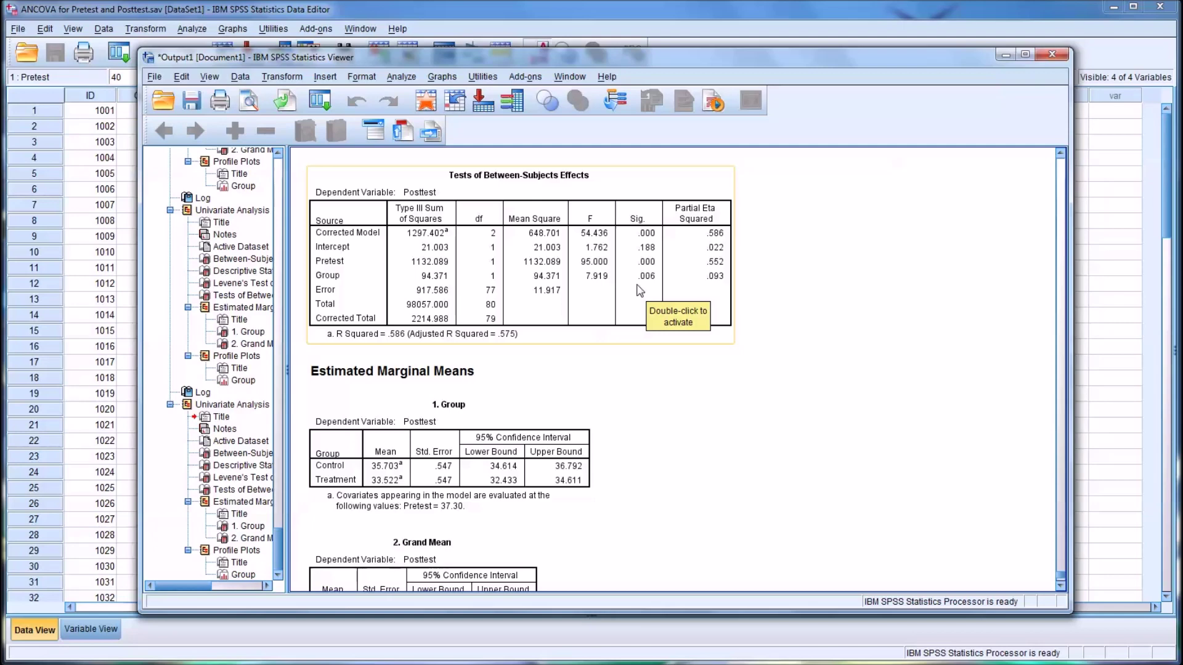
scroll(640, 291, down, 10)
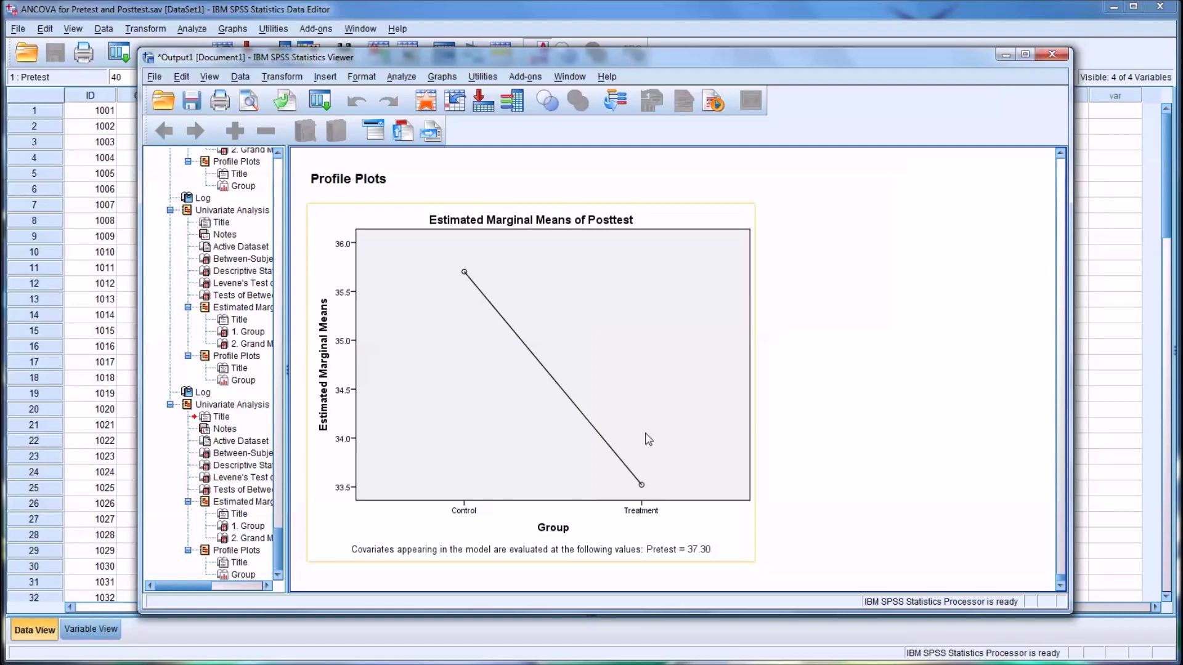
scroll(649, 440, up, 5)
scroll(649, 440, up, 6)
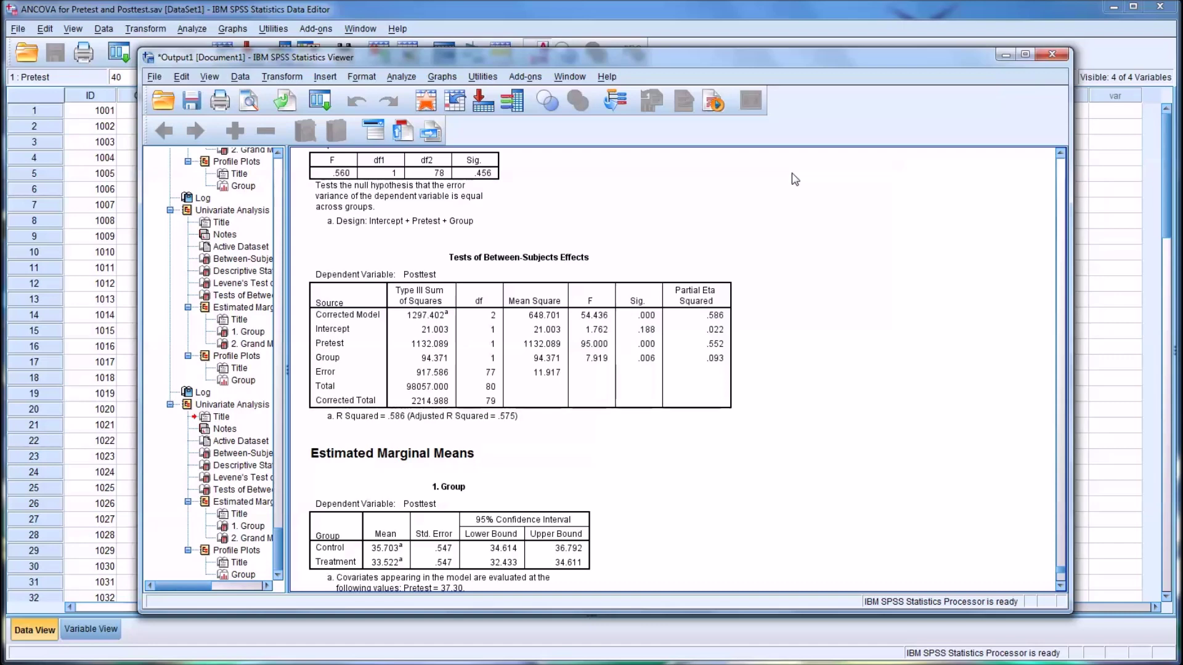
Return to the data set and inspect the Pretest and Posttest columns.
click(793, 17)
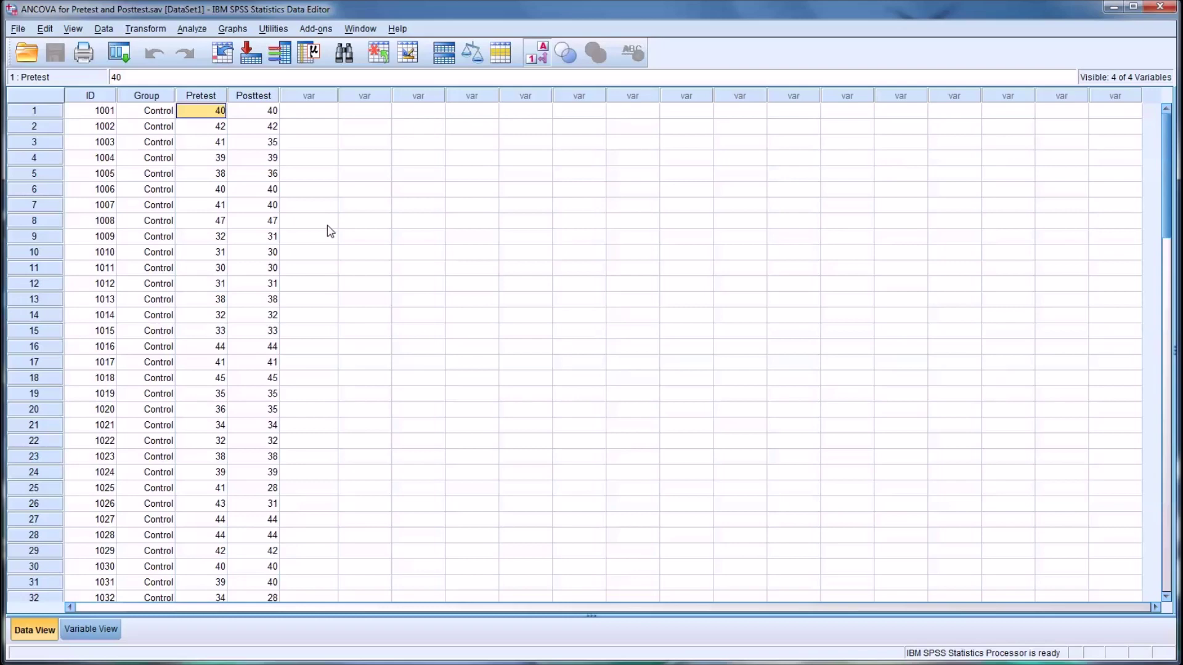
click(201, 96)
click(253, 95)
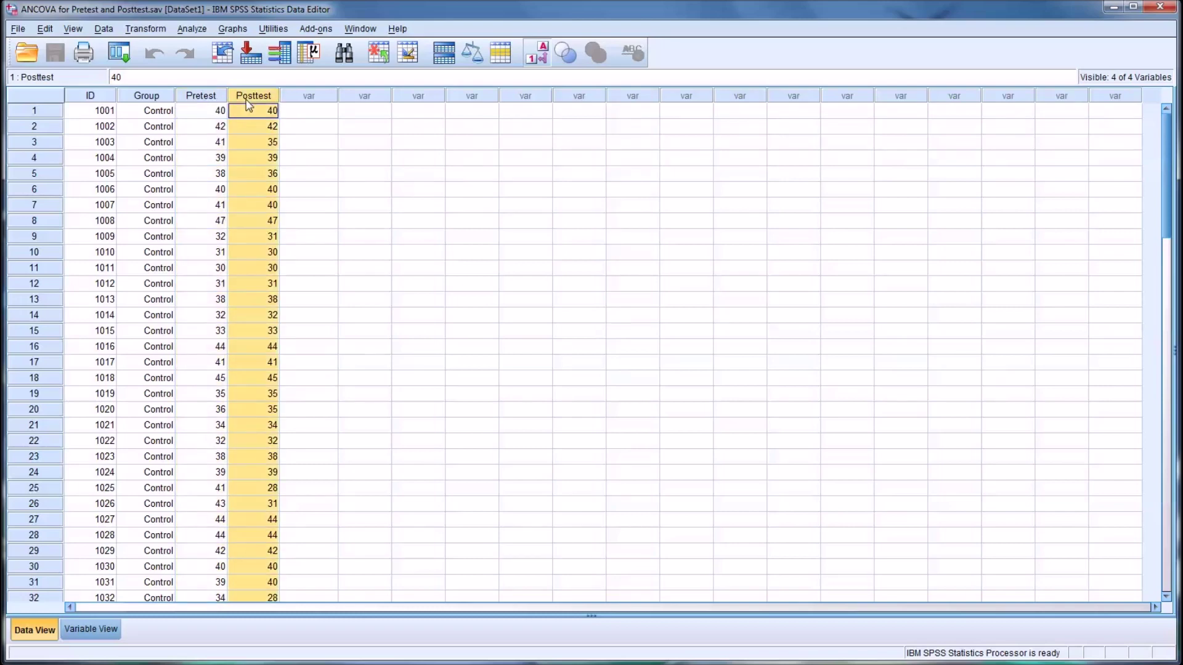
click(315, 116)
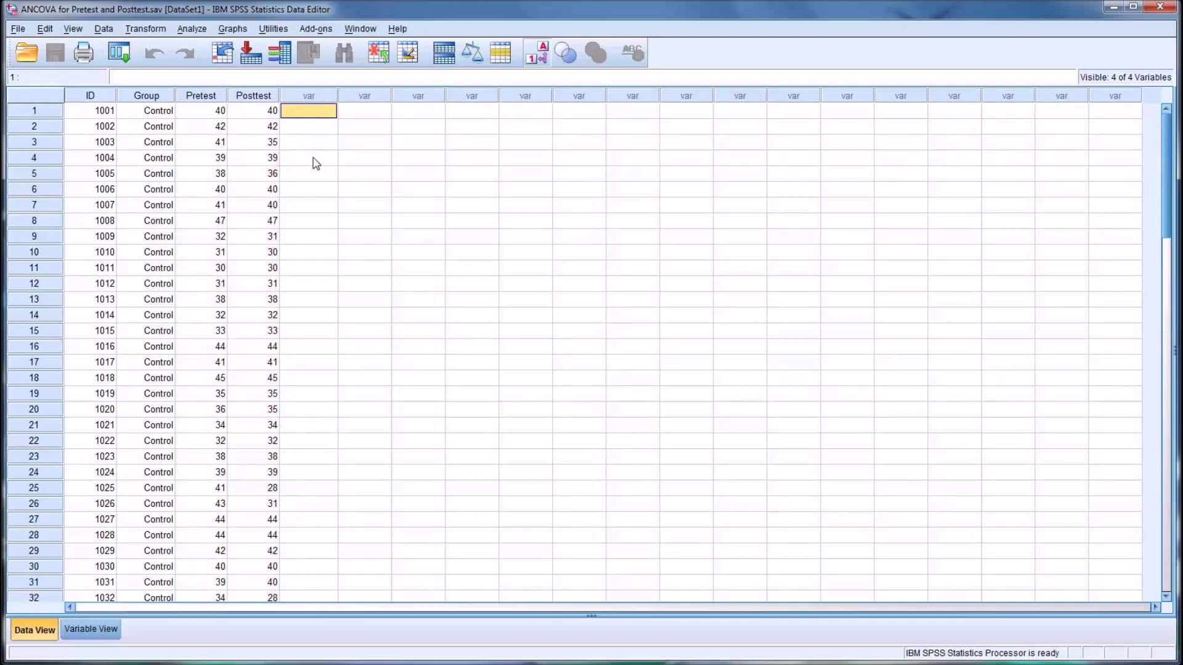